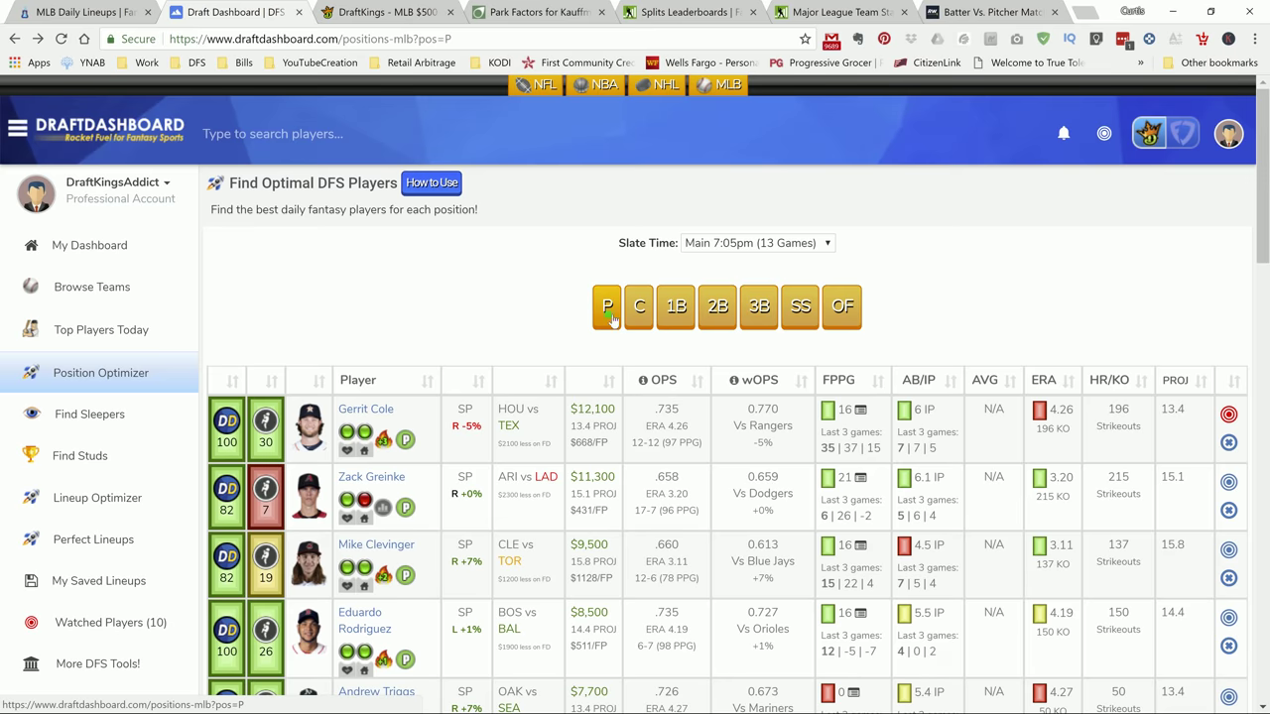
Step: List the pitchers for the main slate and sort them by DD rating from highest to lowest
click(609, 313)
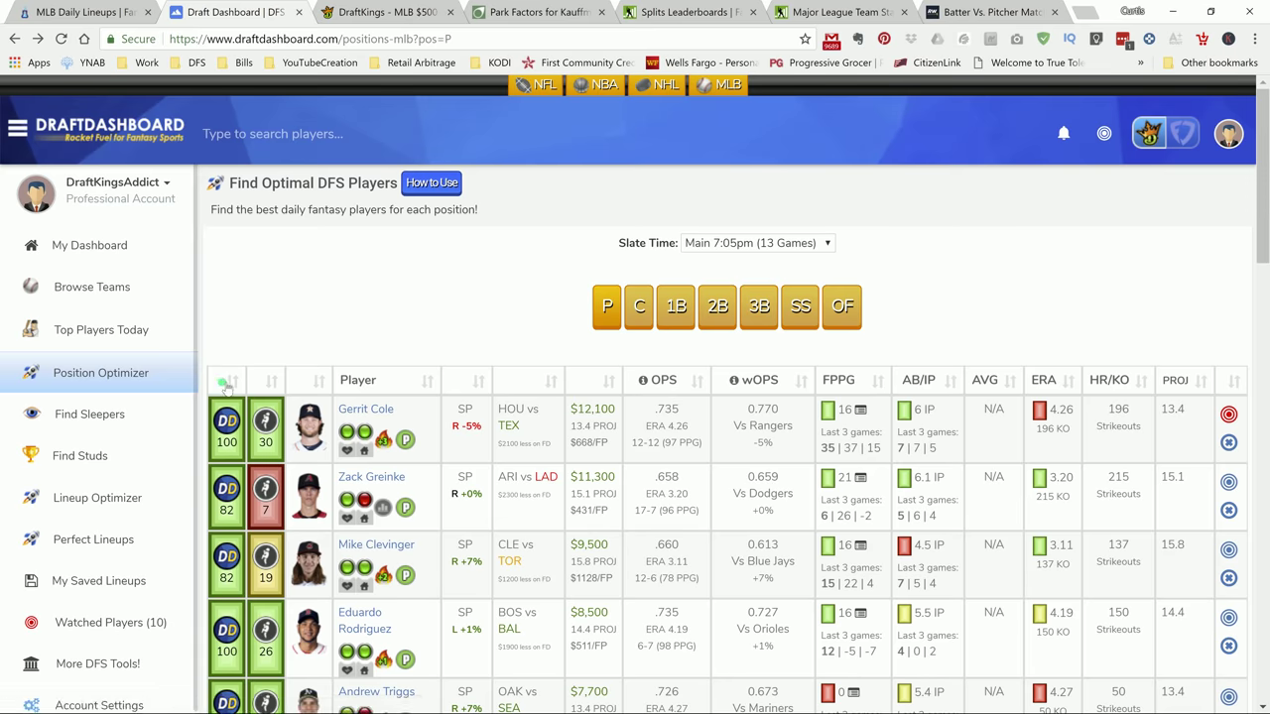
click(231, 383)
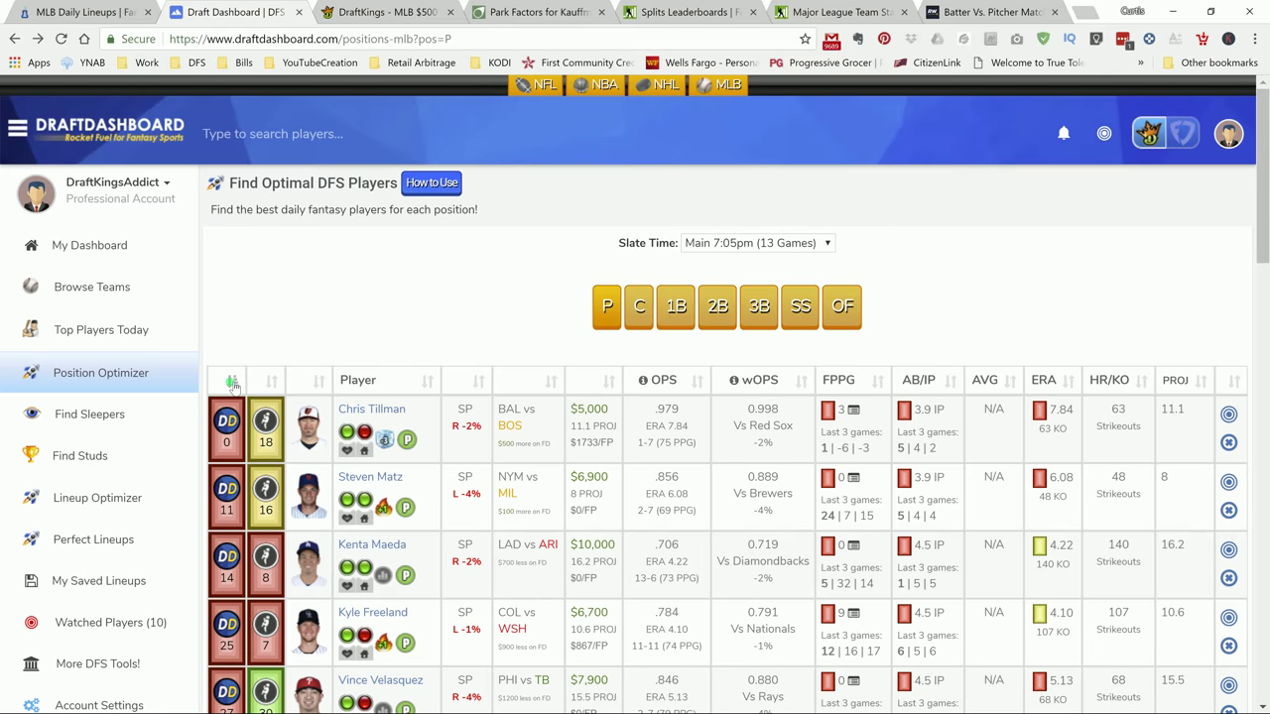
click(231, 383)
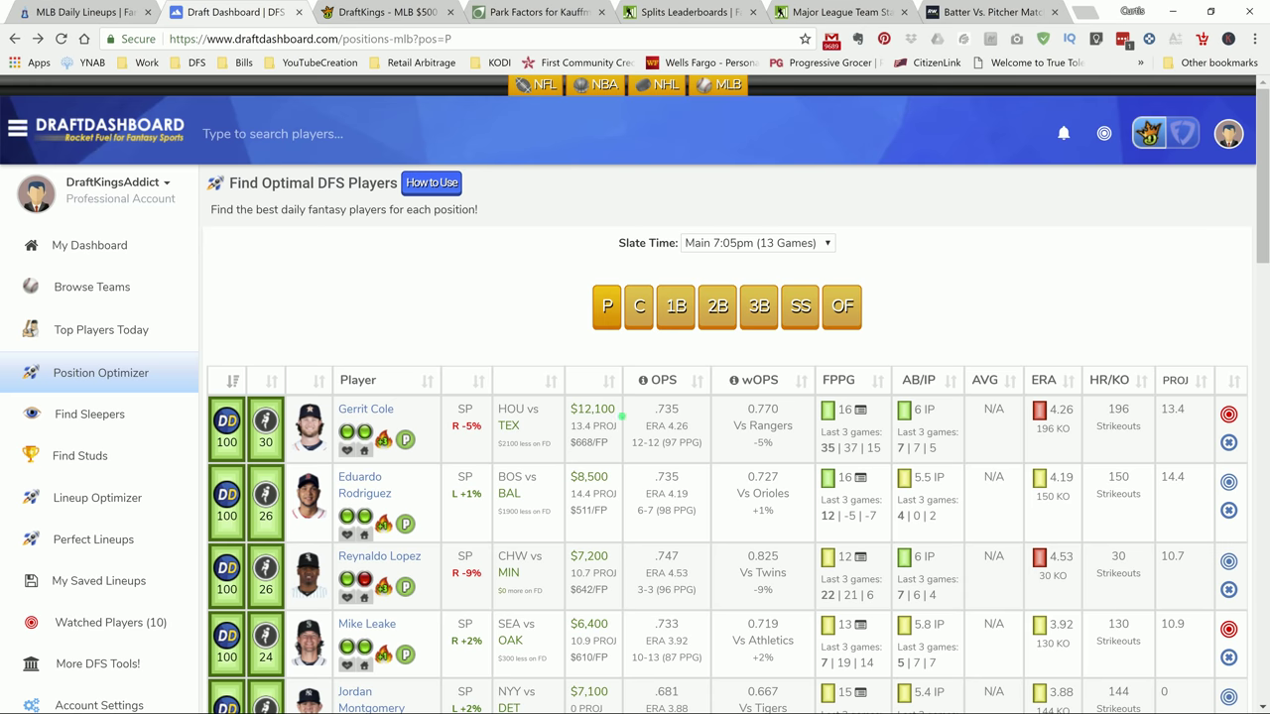
Step: Examine the top-rated pitchers' matchups, salaries and recent fantasy points, including Chad Kuhl's scoring details
mouse_move(861, 412)
scroll(713, 514, down, 1)
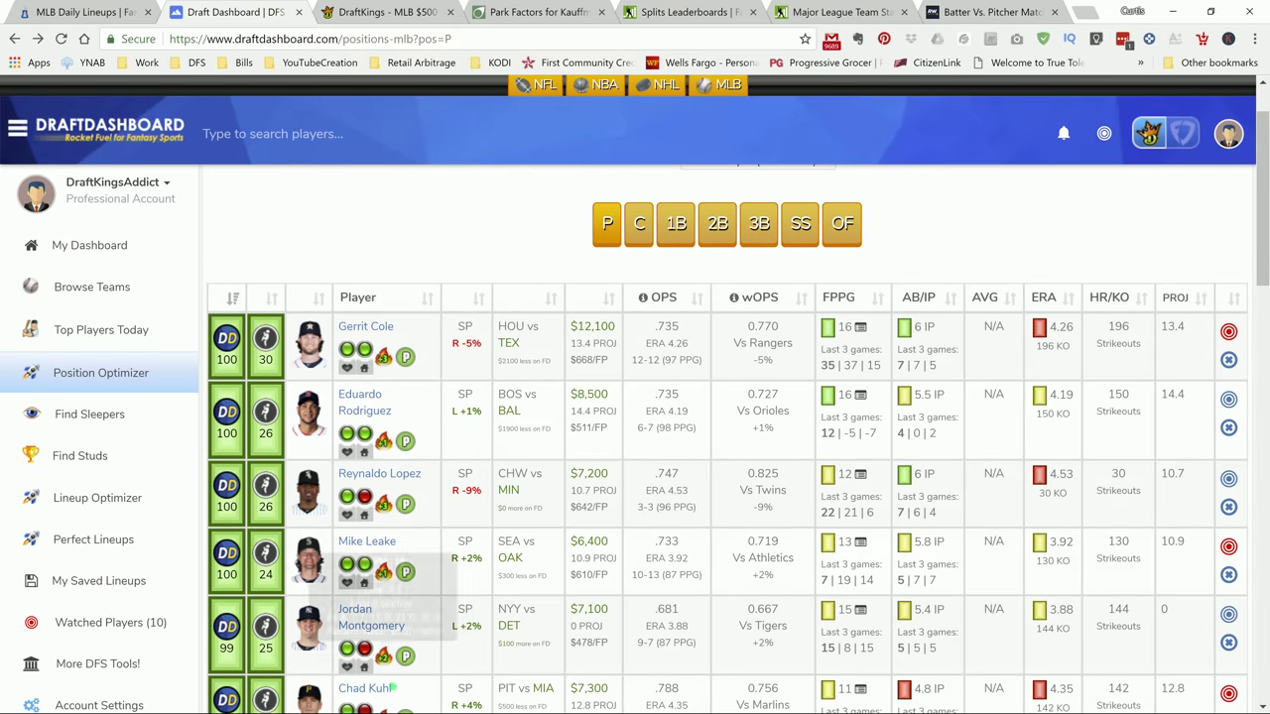
scroll(461, 653, down, 1)
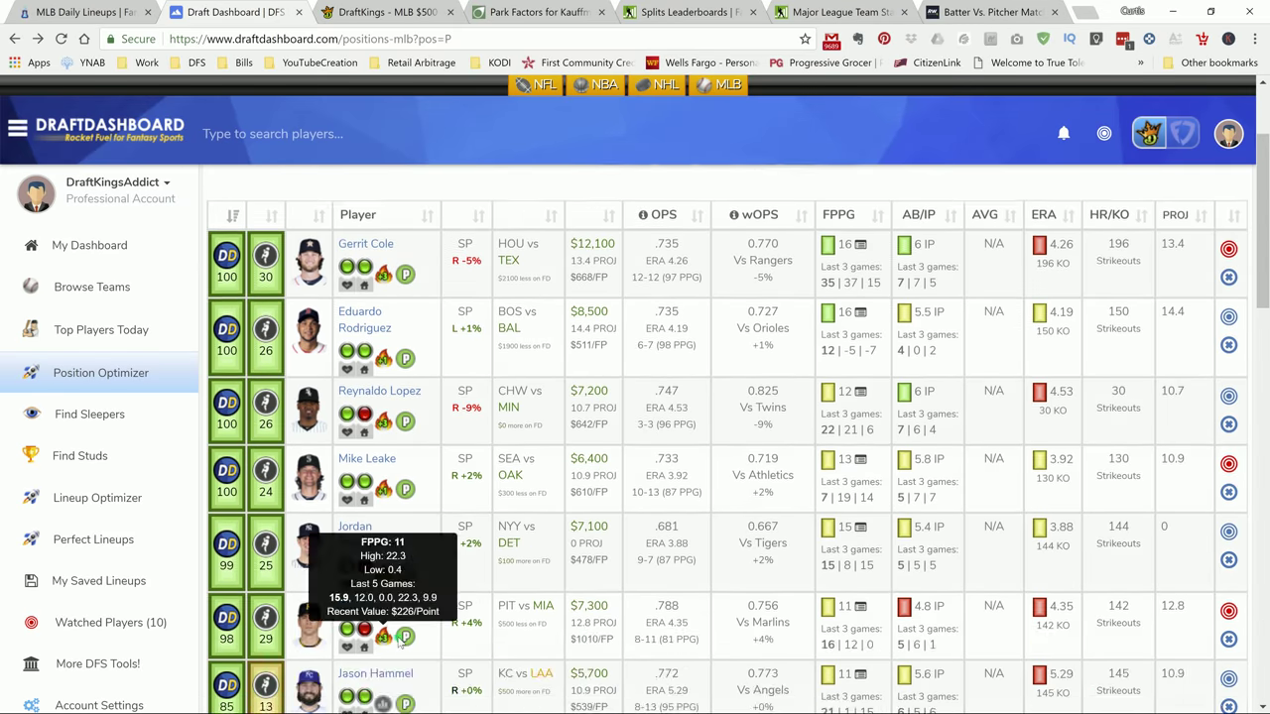
mouse_move(392, 647)
mouse_move(862, 609)
mouse_move(640, 622)
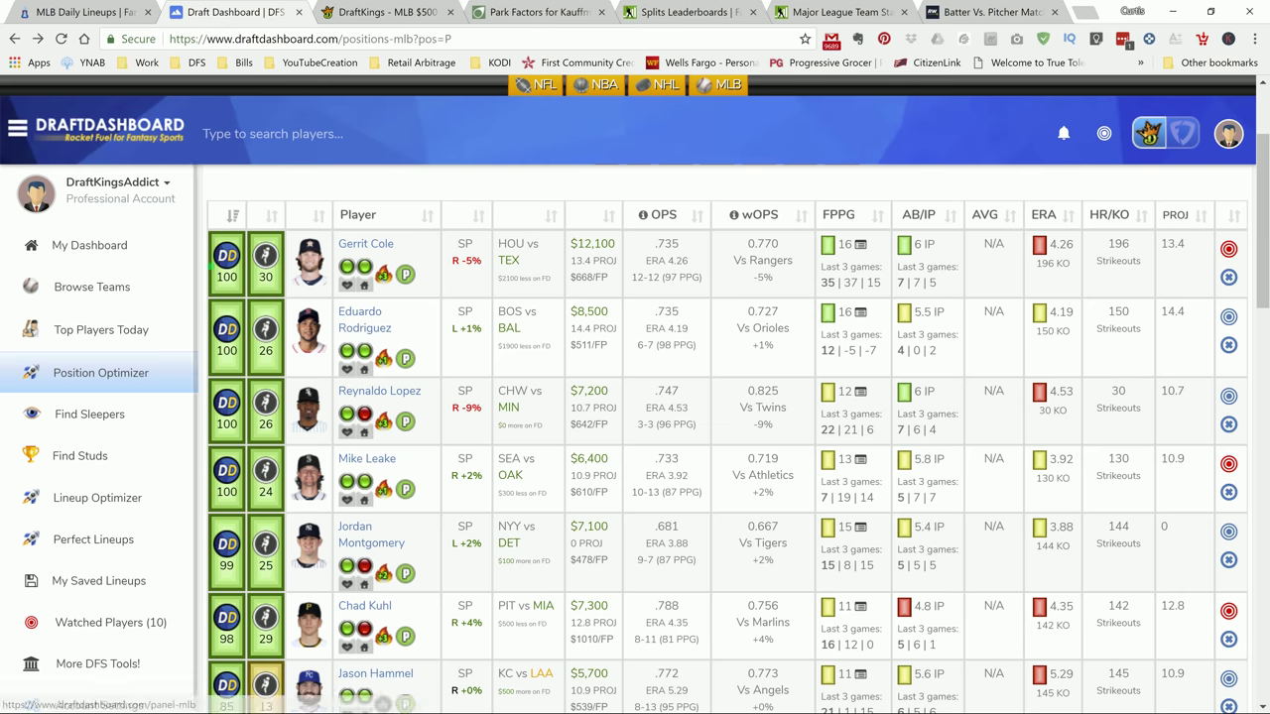
mouse_move(461, 484)
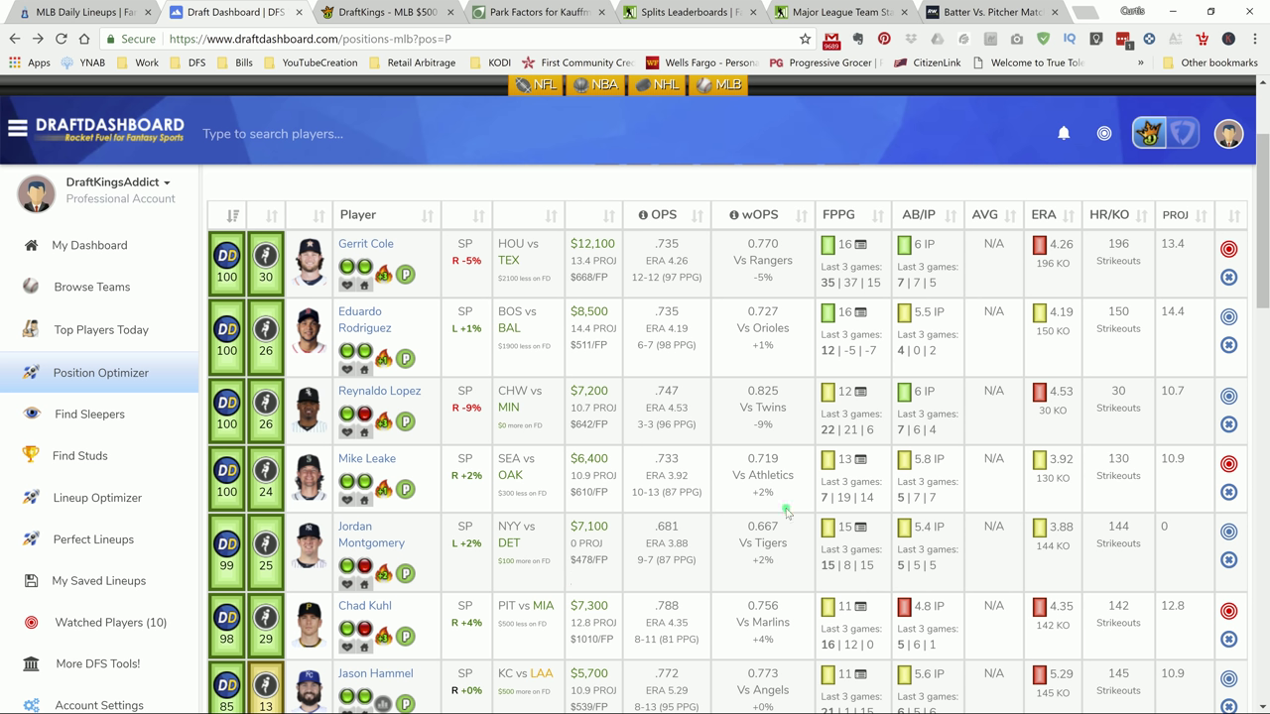
Step: Check the FanGraphs team splits against right-handers and the 2017 team strikeout rates versus left-handers, returning to Draft Dashboard
click(694, 16)
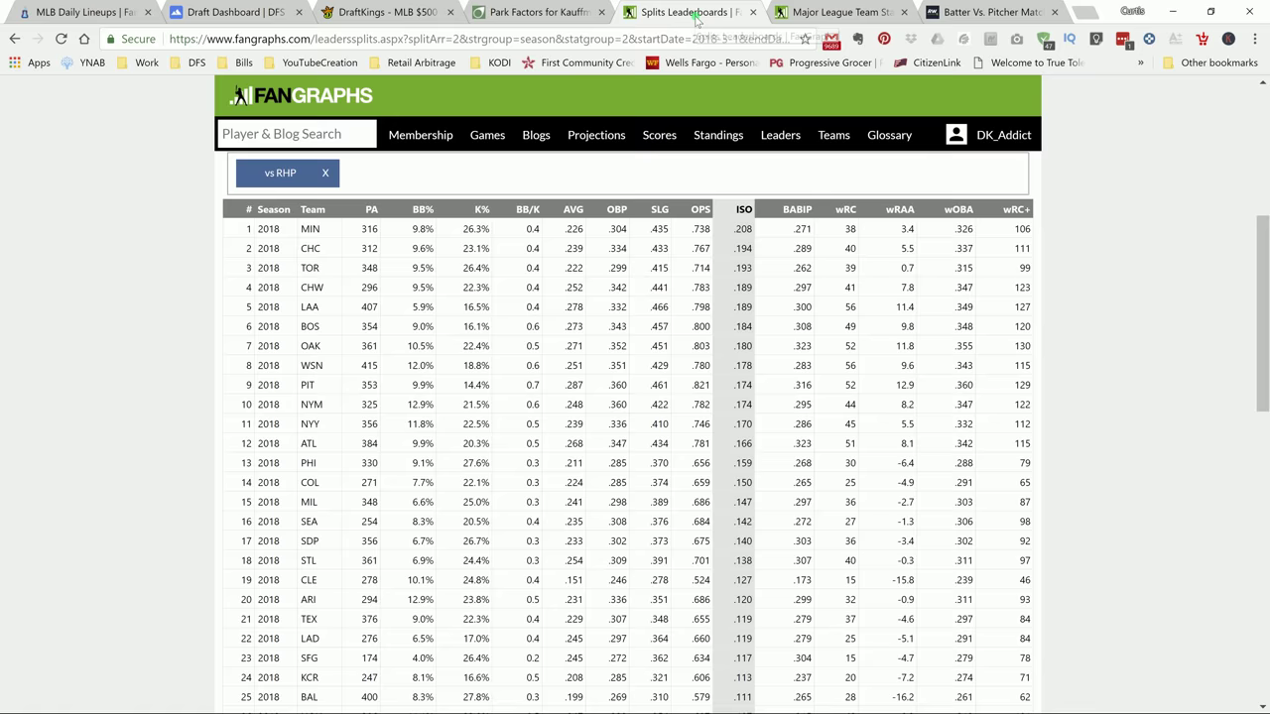
click(809, 14)
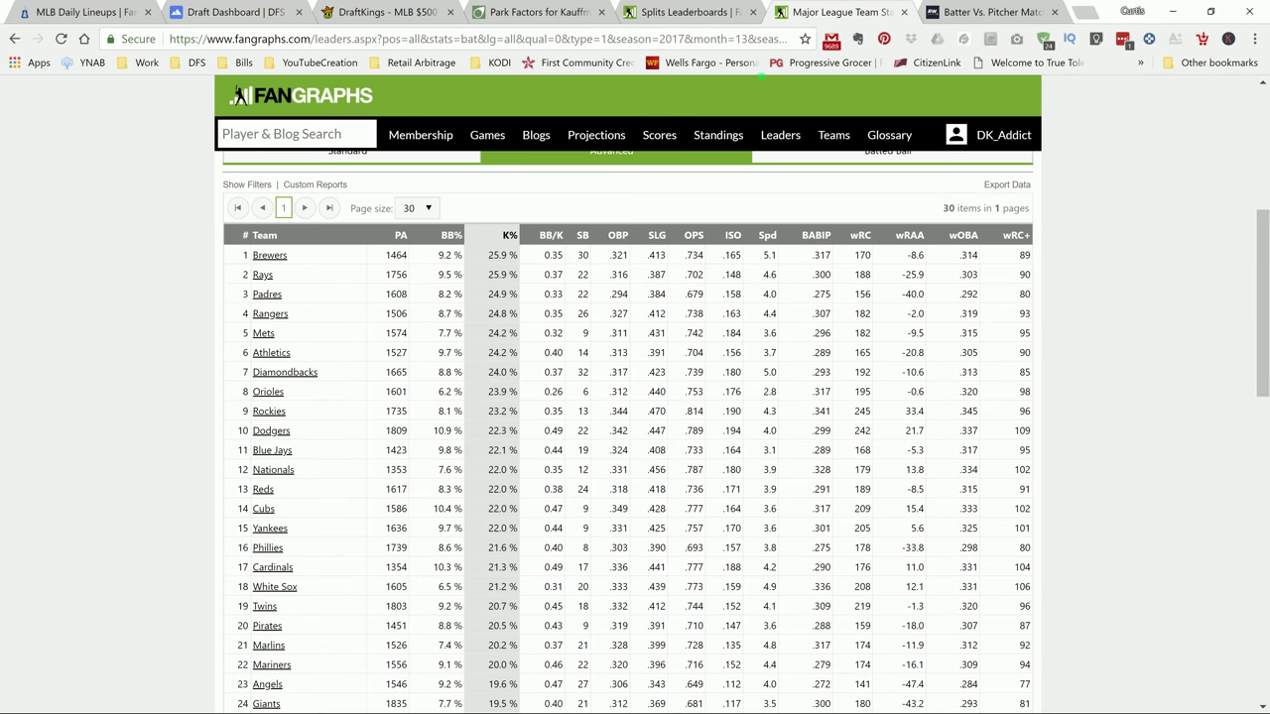
scroll(607, 347, up, 2)
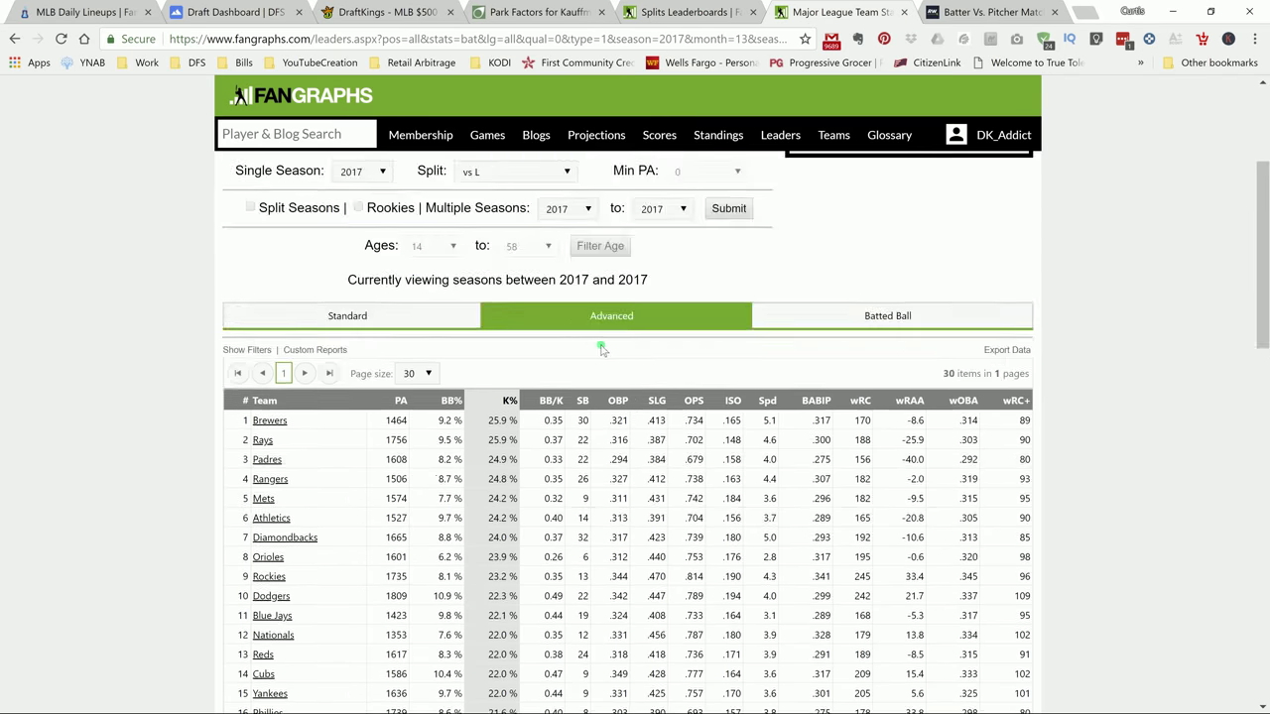
click(229, 12)
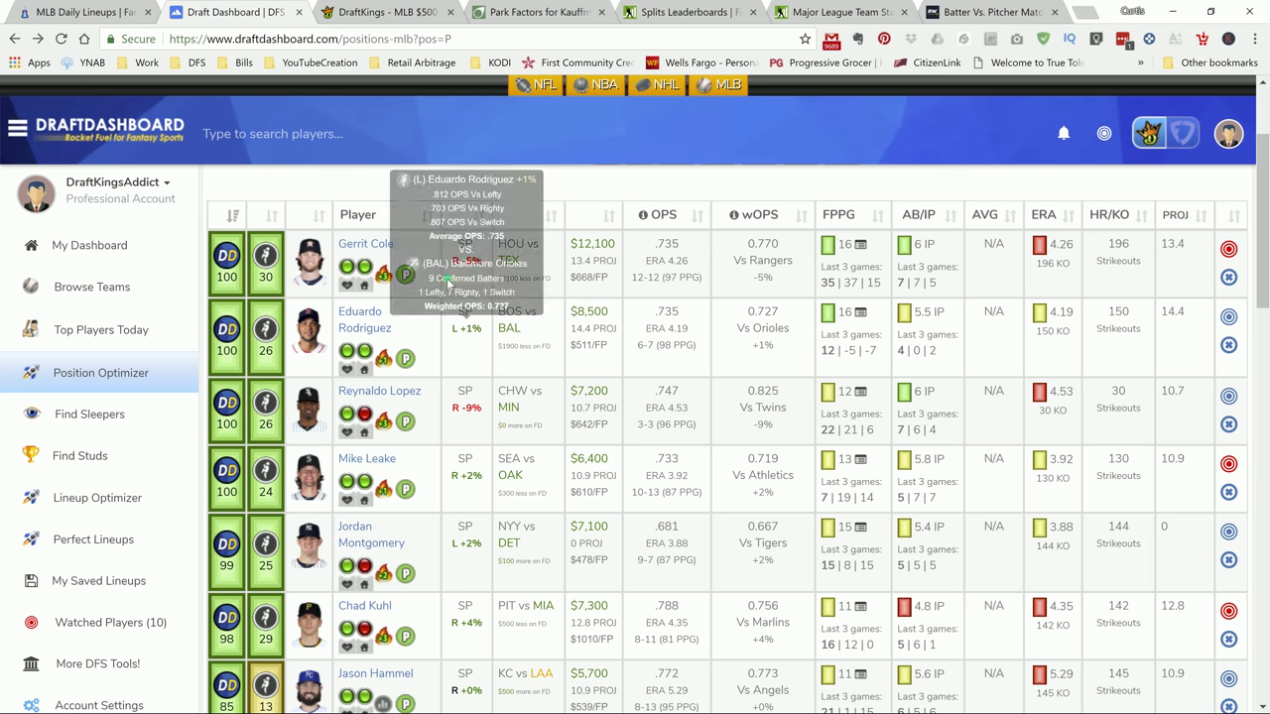
Step: Switch to the DraftKings lineup and review Gerrit Cole's splits and 10-game log, closing his player card when done
click(99, 12)
click(397, 12)
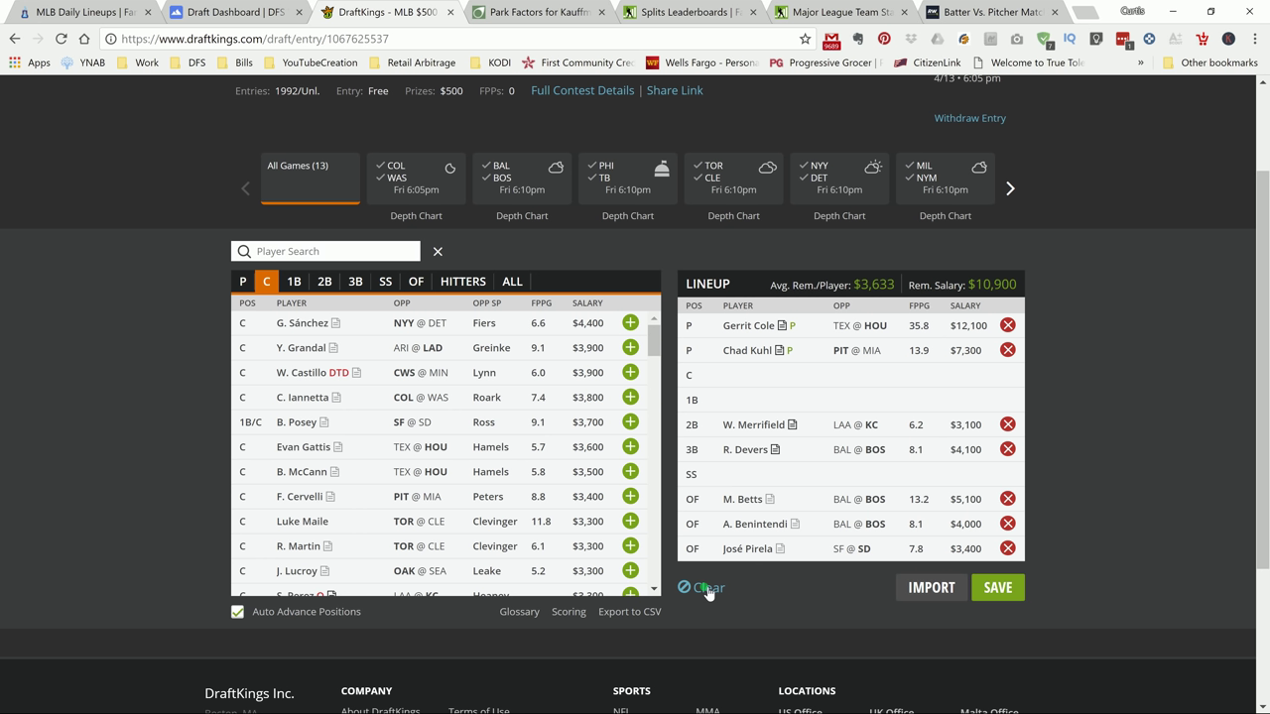
click(755, 326)
click(536, 279)
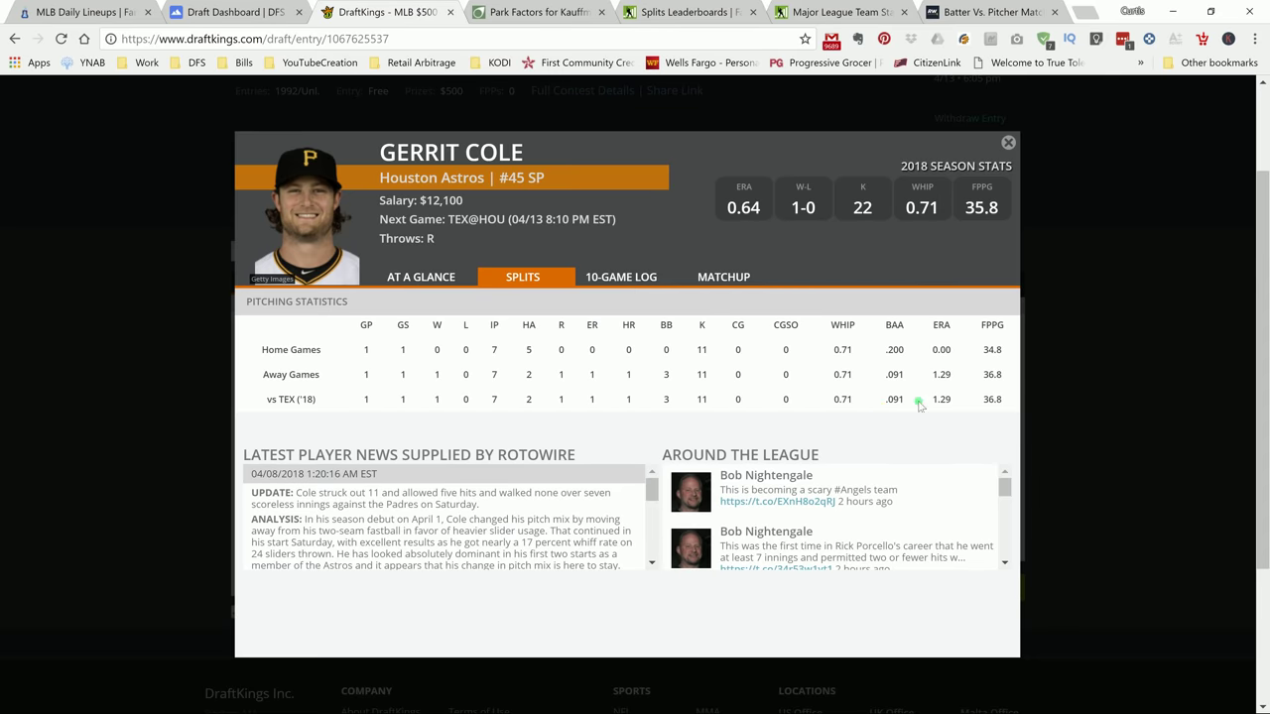
drag(1008, 405, 957, 405)
click(631, 281)
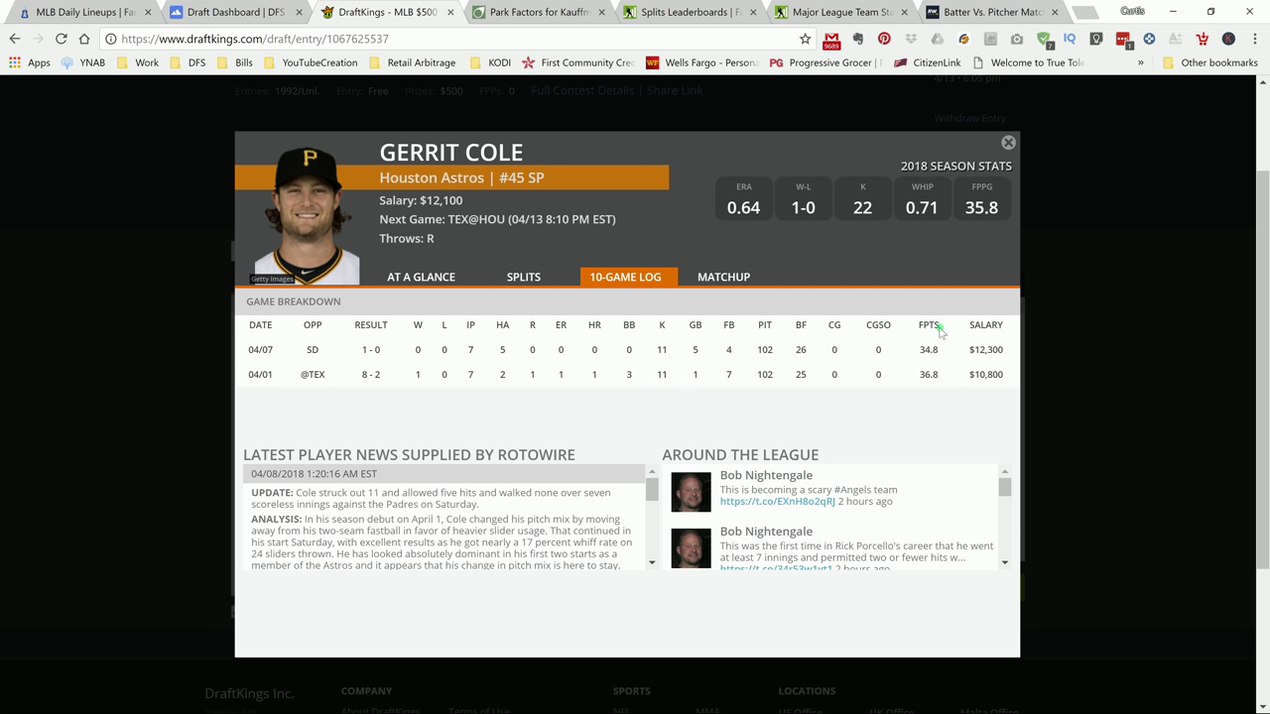
click(1008, 142)
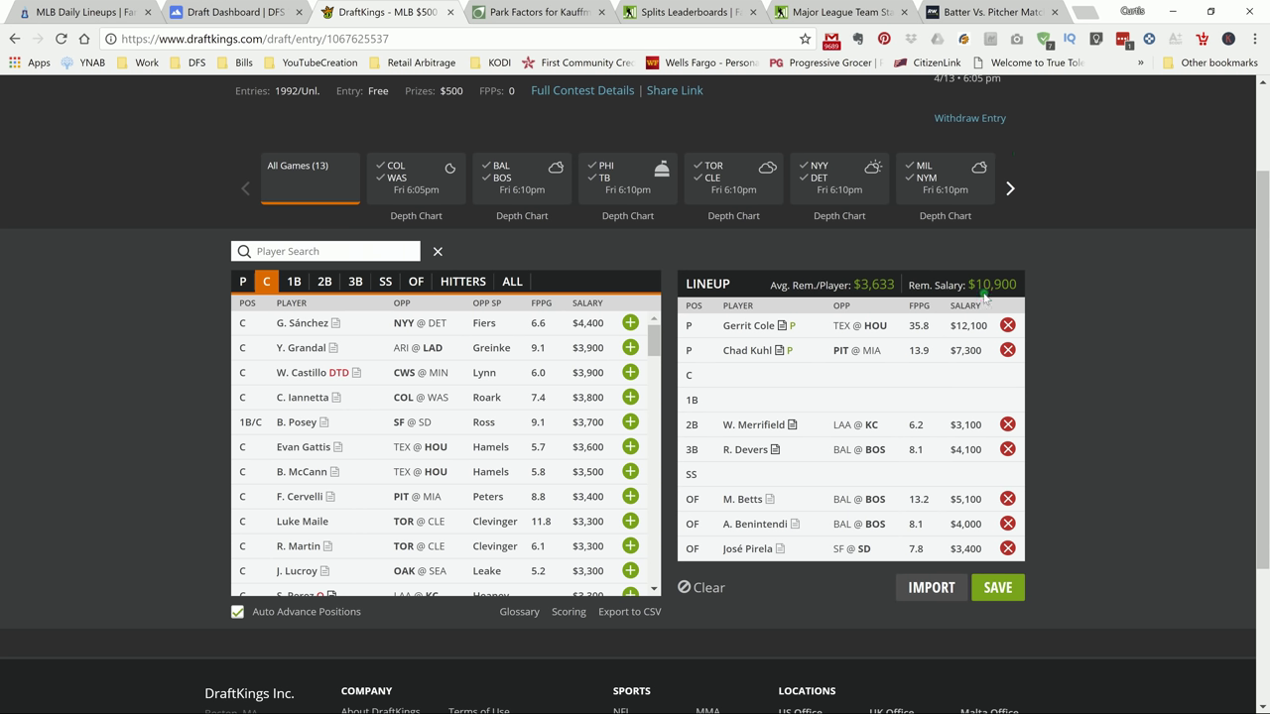
Step: Review Chad Kuhl's 10-game log and home, away and opponent splits from the lineup, and close his player card
click(754, 352)
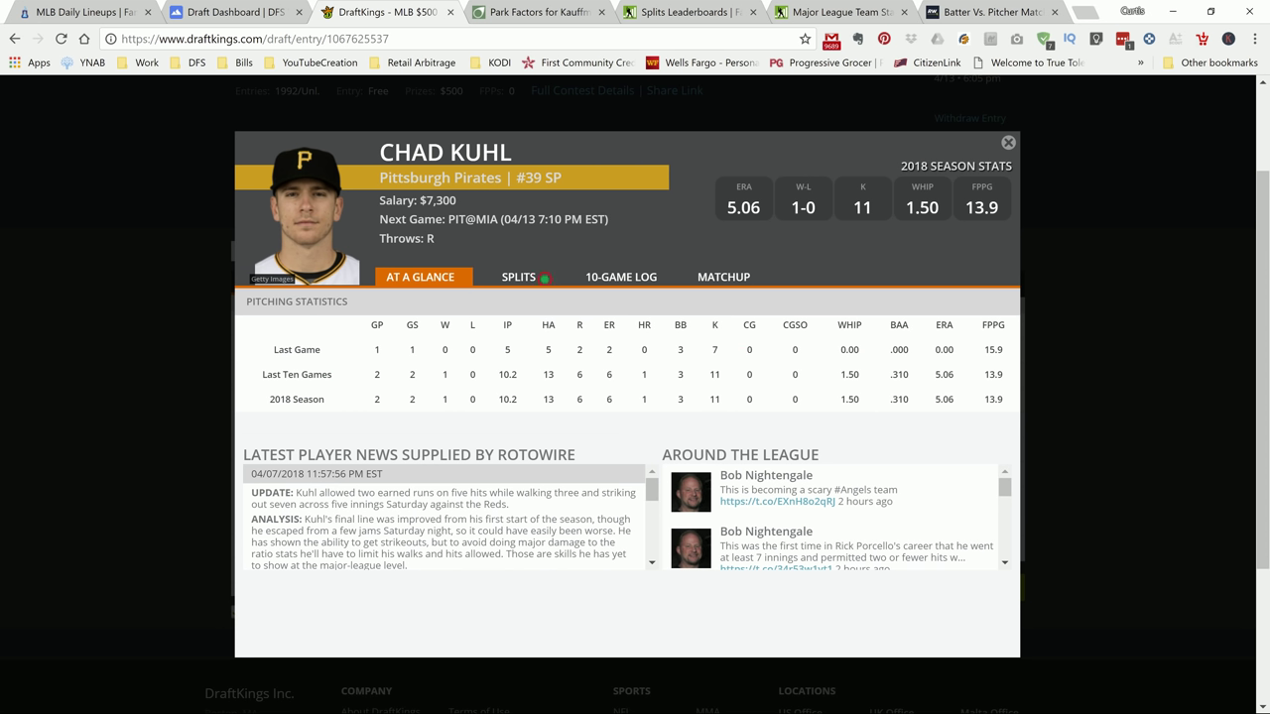
click(537, 281)
click(600, 284)
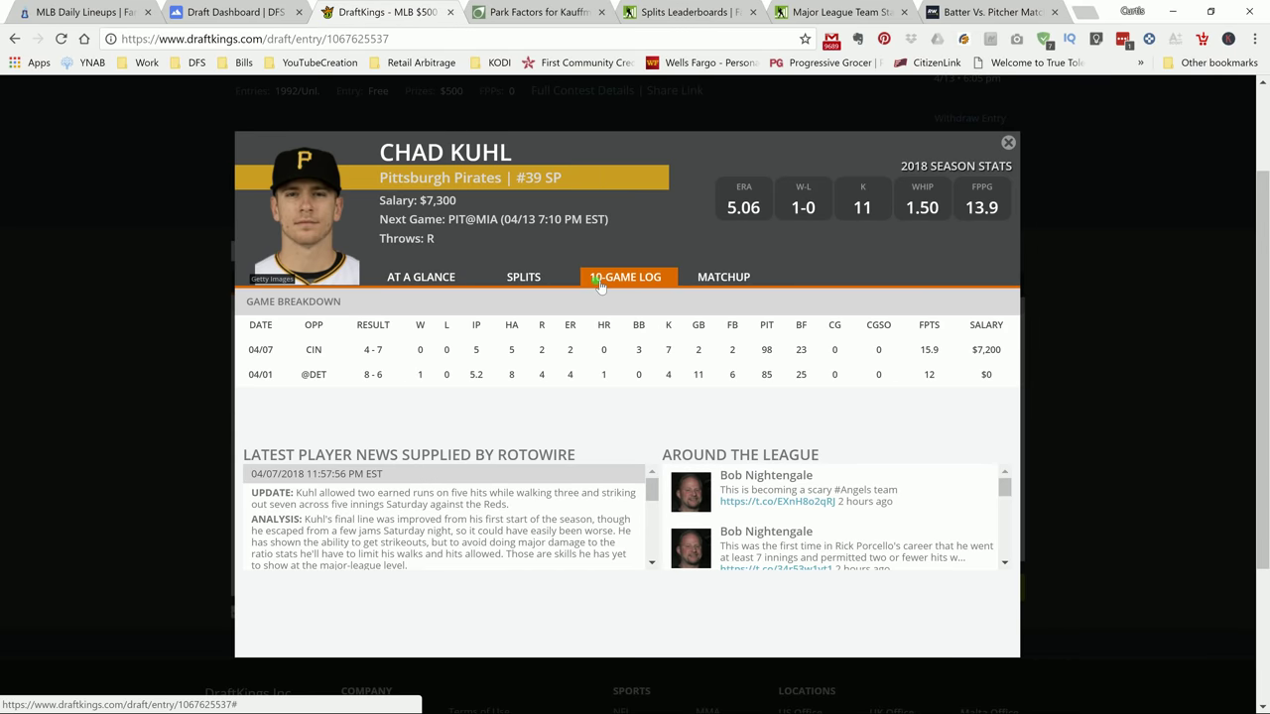
click(549, 282)
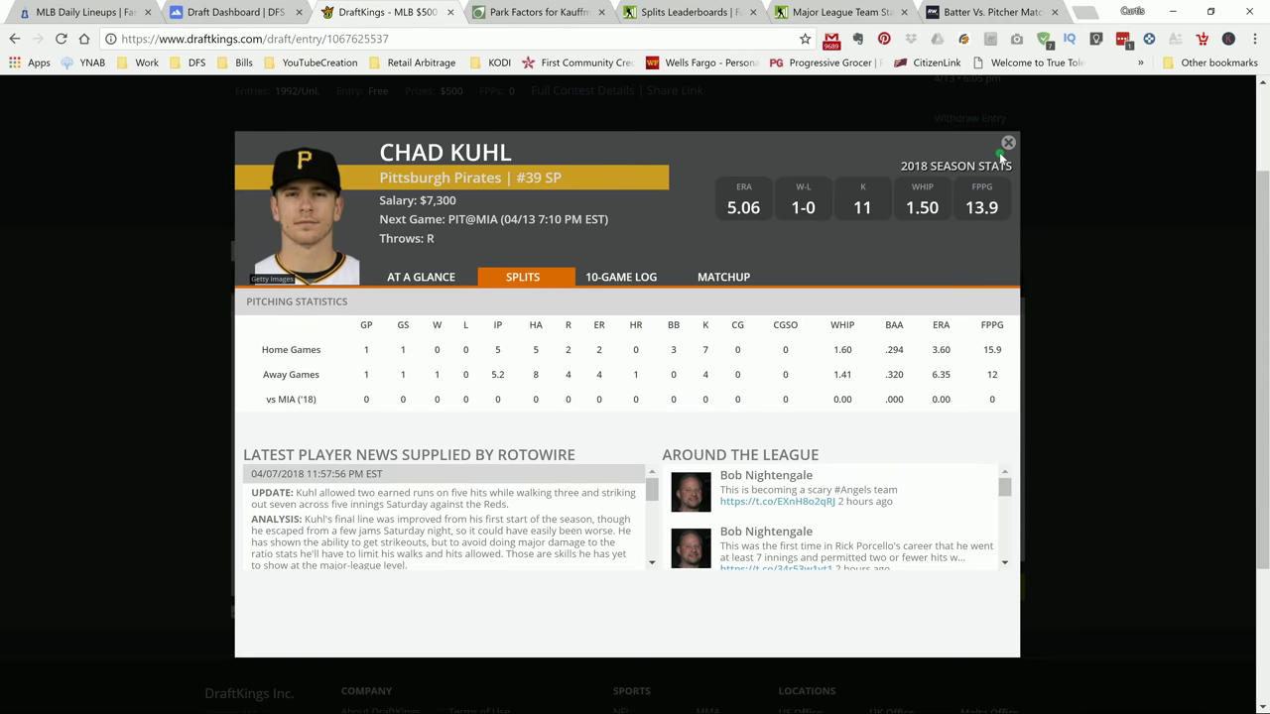
drag(1014, 151, 988, 145)
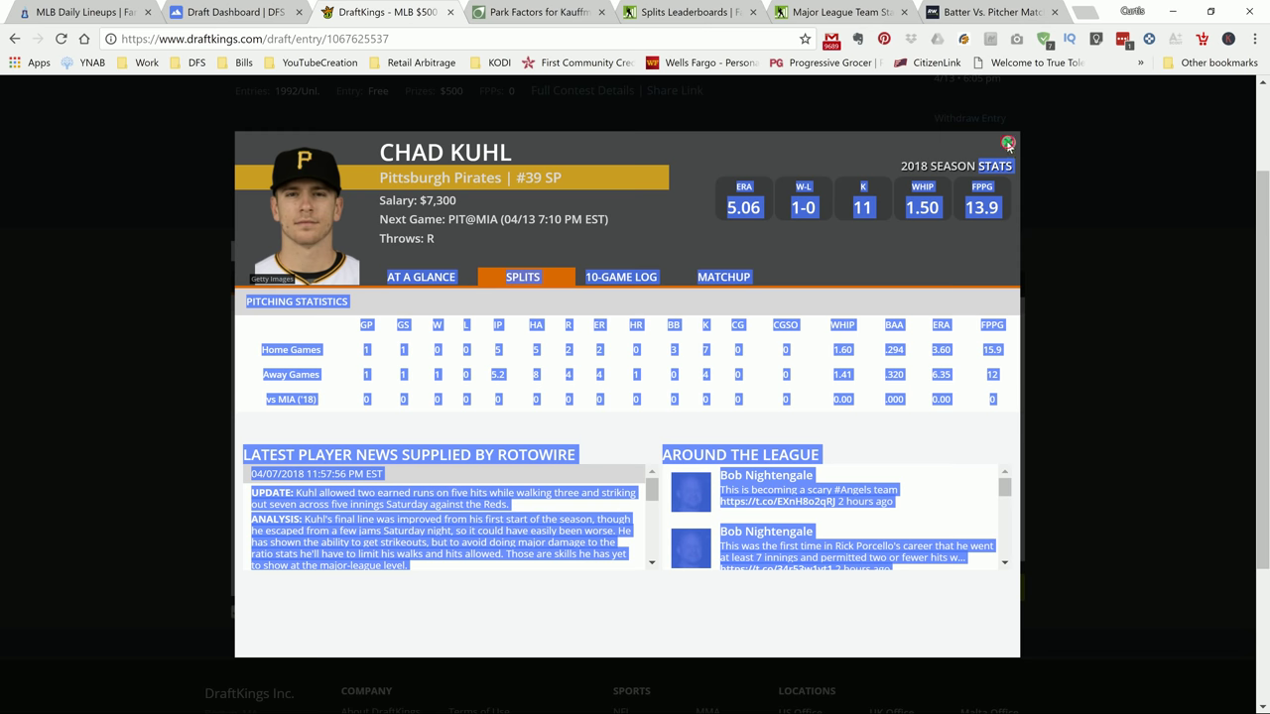
click(1008, 145)
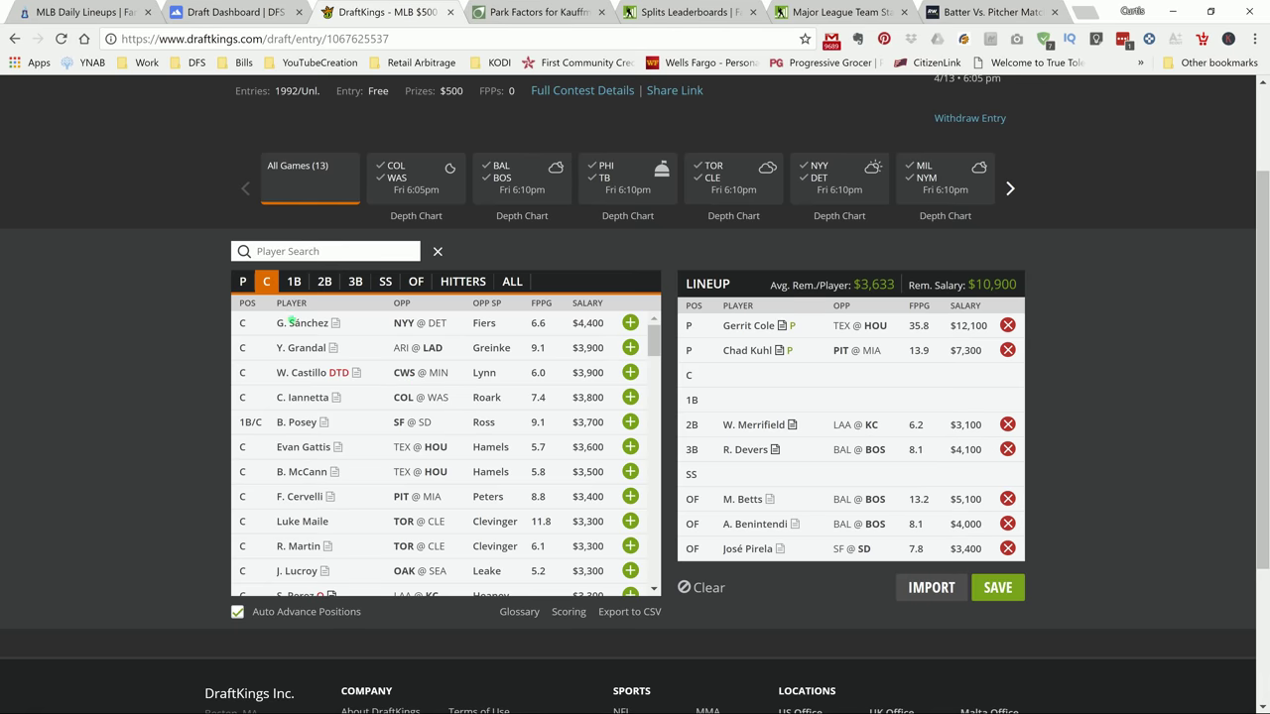
Step: Find Steven Matz among the available pitchers, review his splits and 10-game log, and close his player card
click(241, 282)
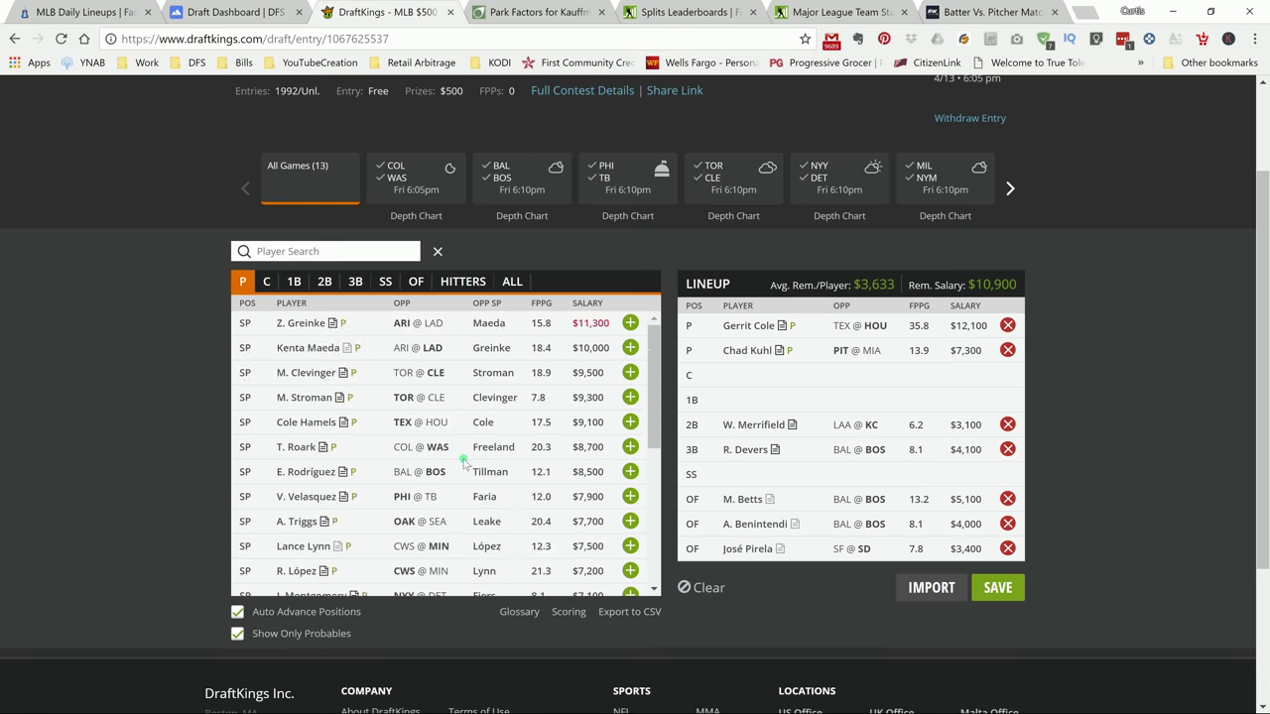
scroll(615, 474, down, 3)
scroll(609, 476, down, 2)
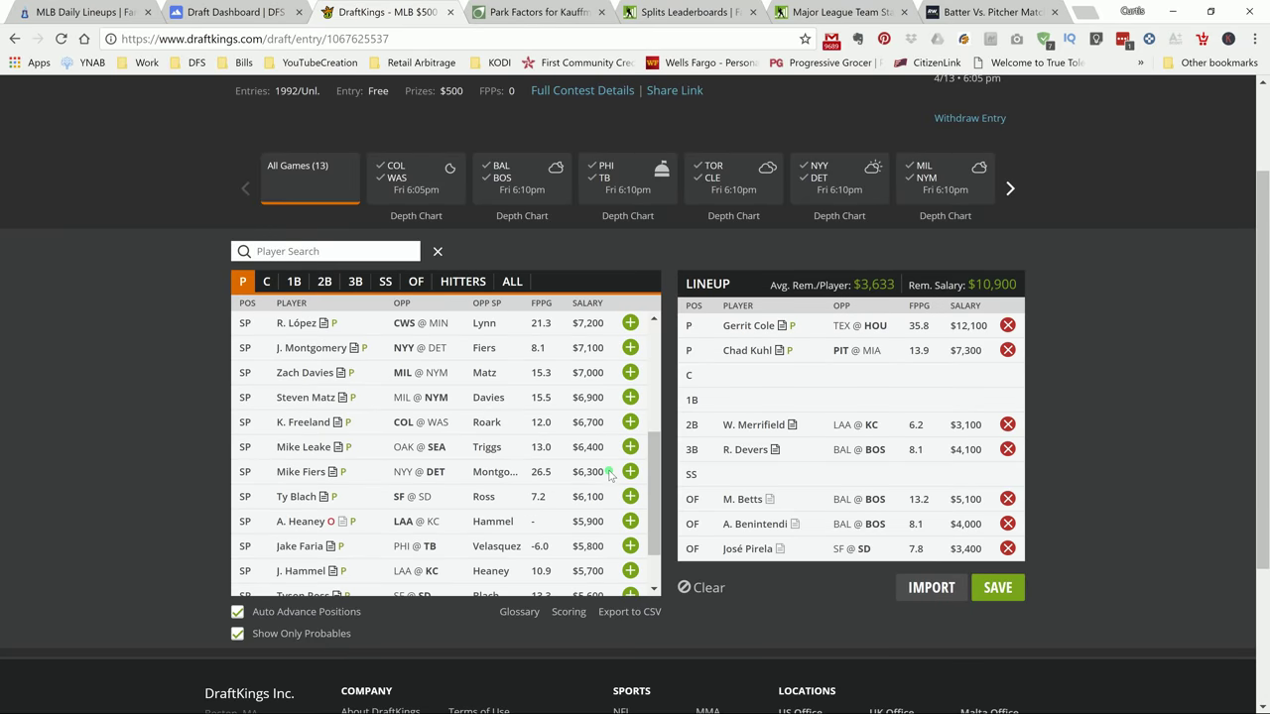
click(321, 400)
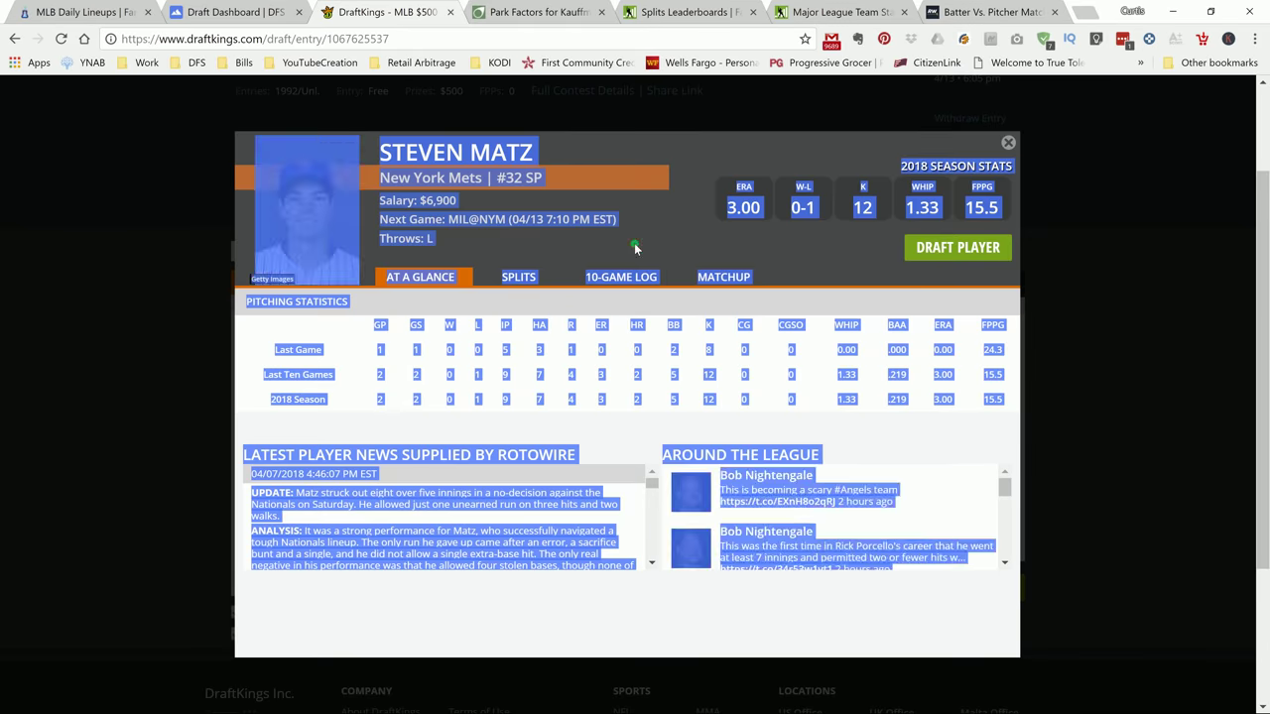
click(518, 280)
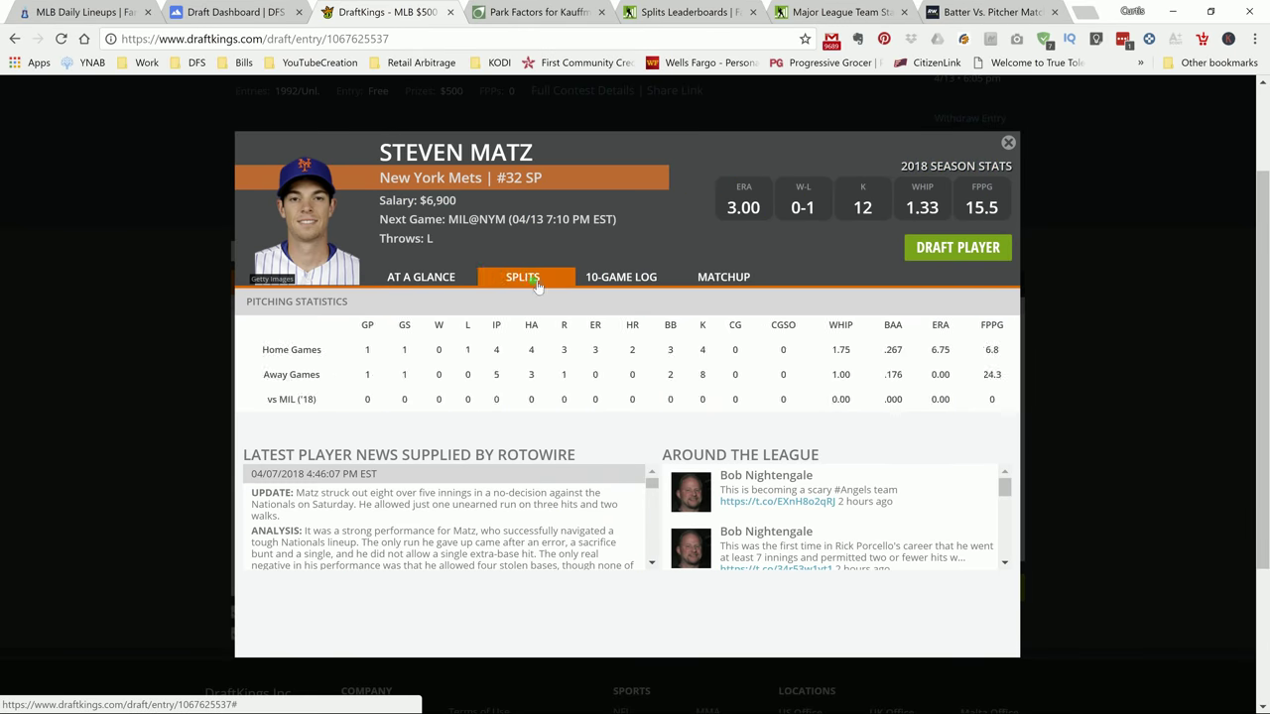
click(604, 281)
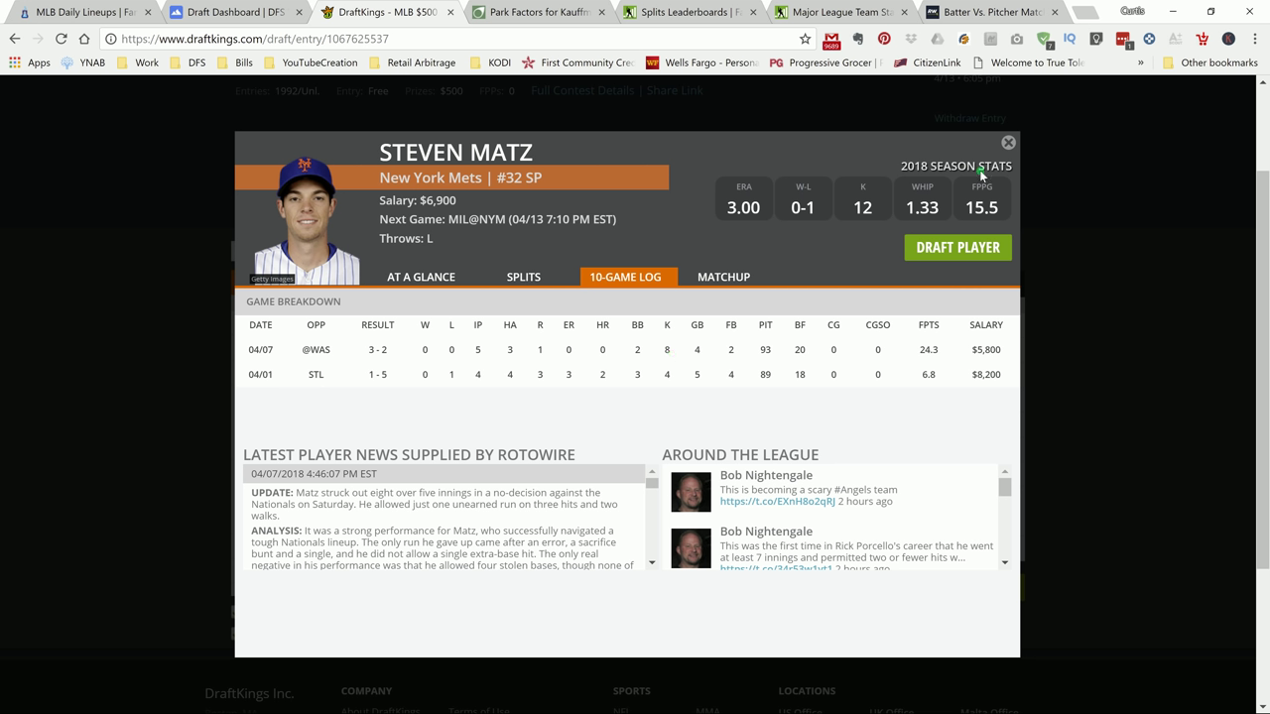
click(1009, 144)
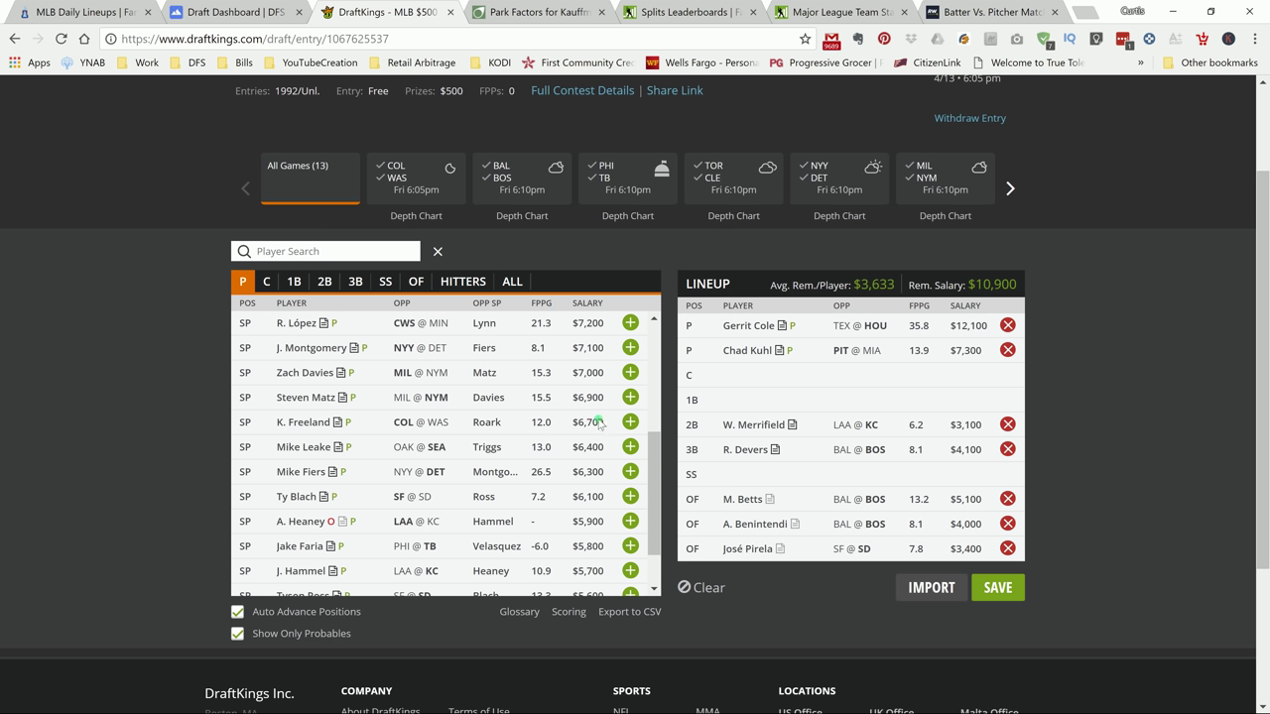
Step: Review the splits and 10-game log of second baseman Whit Merrifield from the lineup
click(752, 431)
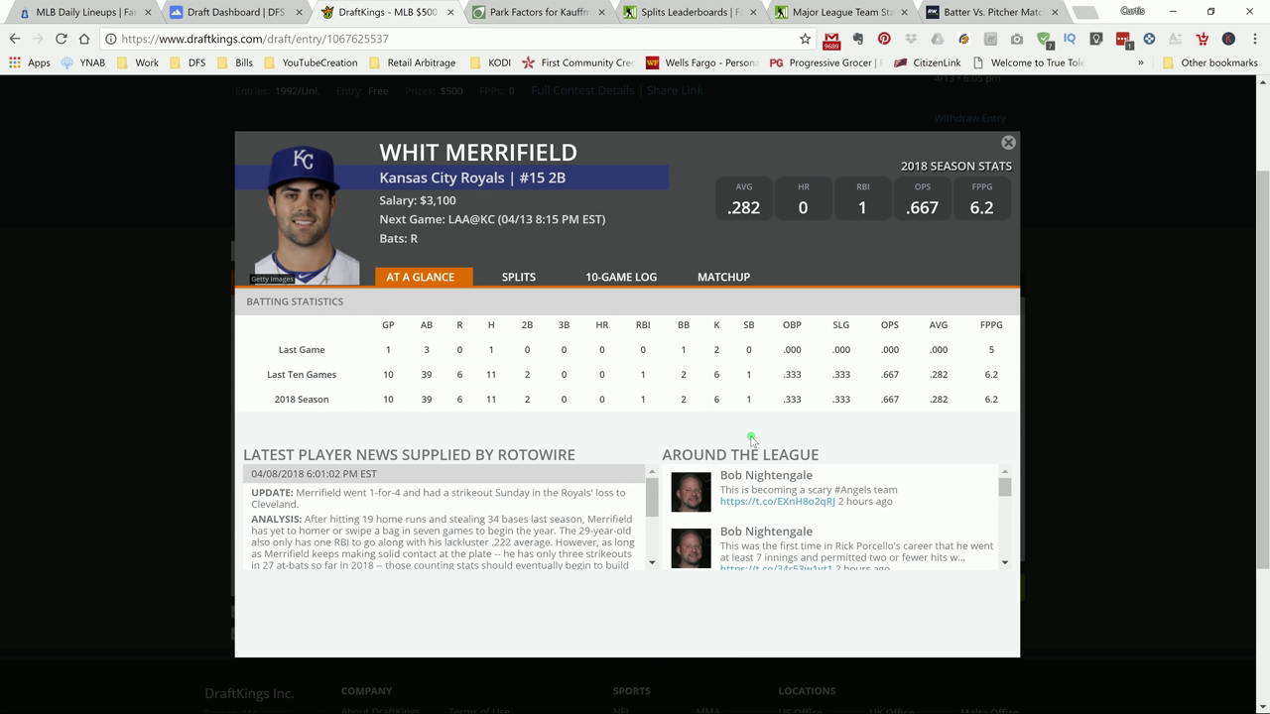
click(518, 277)
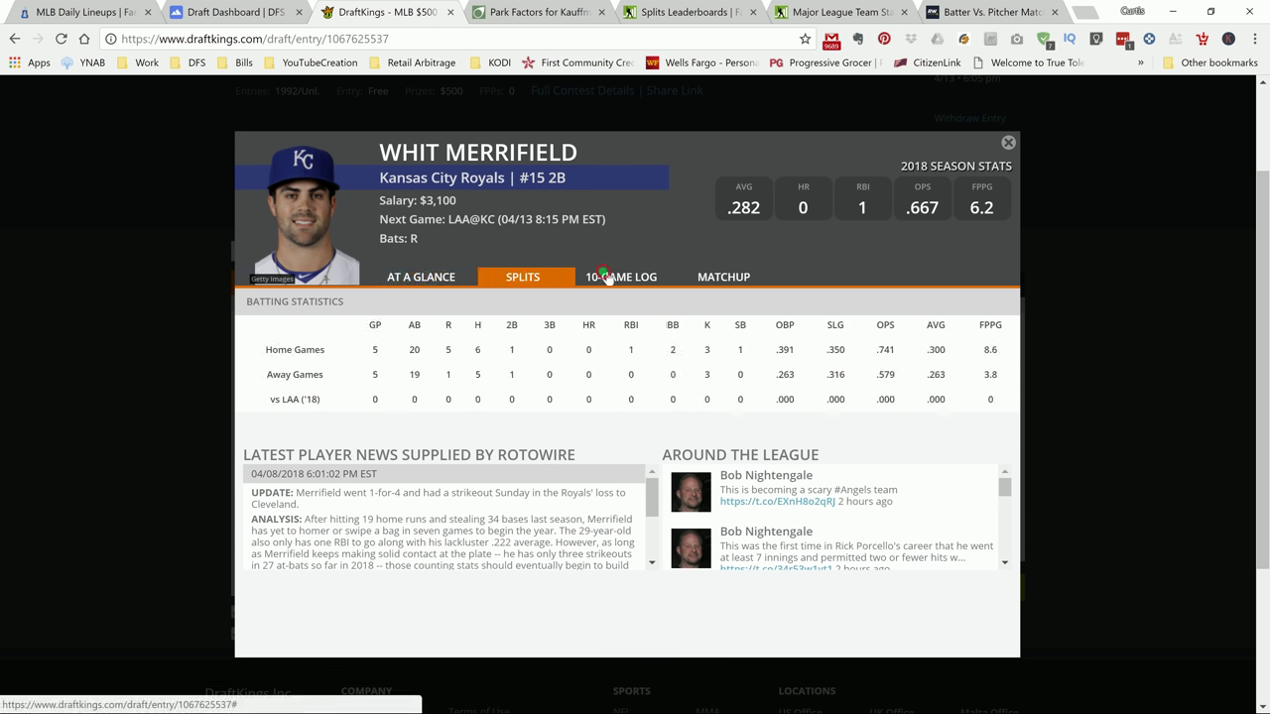
click(607, 277)
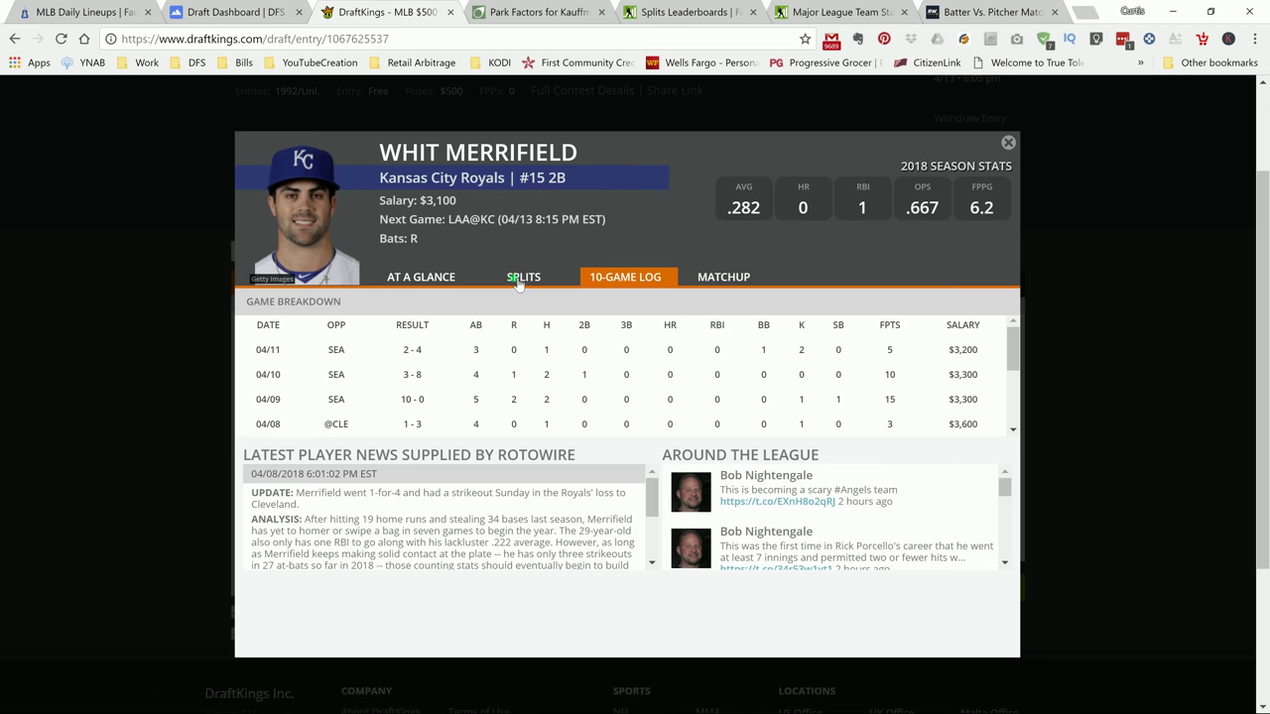
Step: Switch to the FantasyLabs MLB lineups and search for "angels" to view the projected lineups of the Angels at Royals game
click(117, 14)
scroll(548, 453, down, 1)
scroll(547, 453, down, 2)
scroll(547, 453, up, 2)
key(ctrl+f)
text(a)
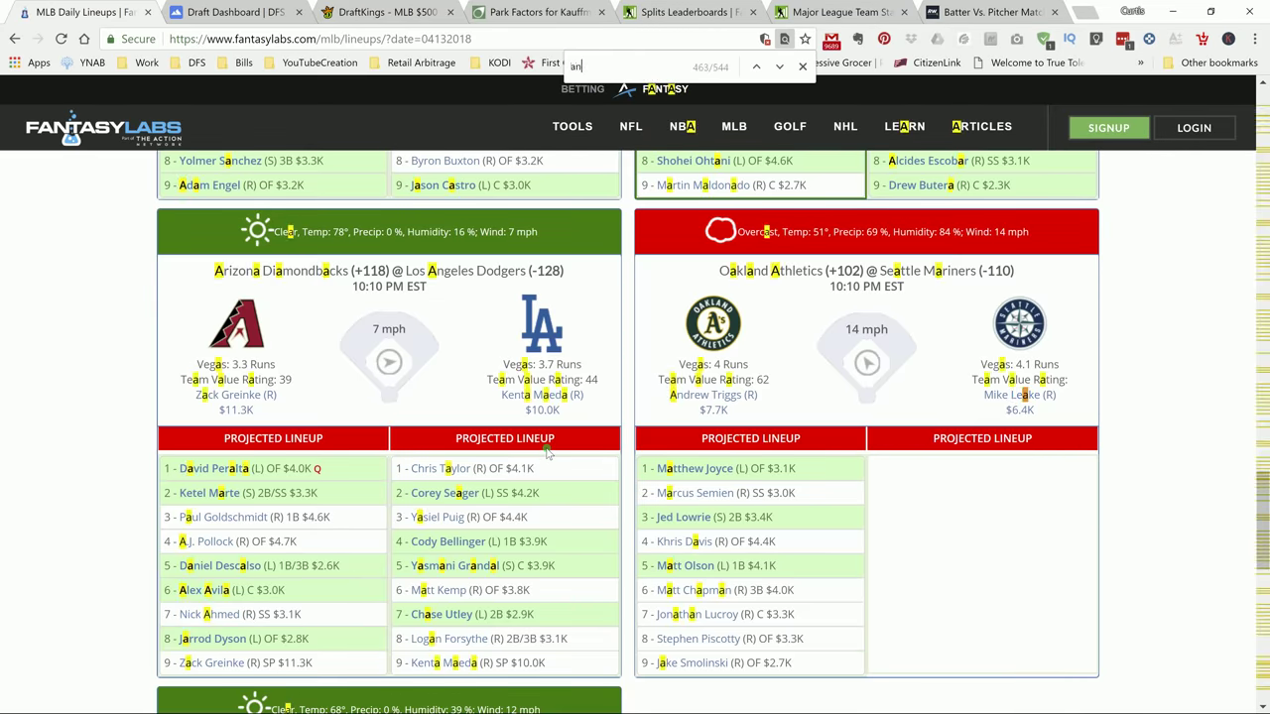
text(ngels)
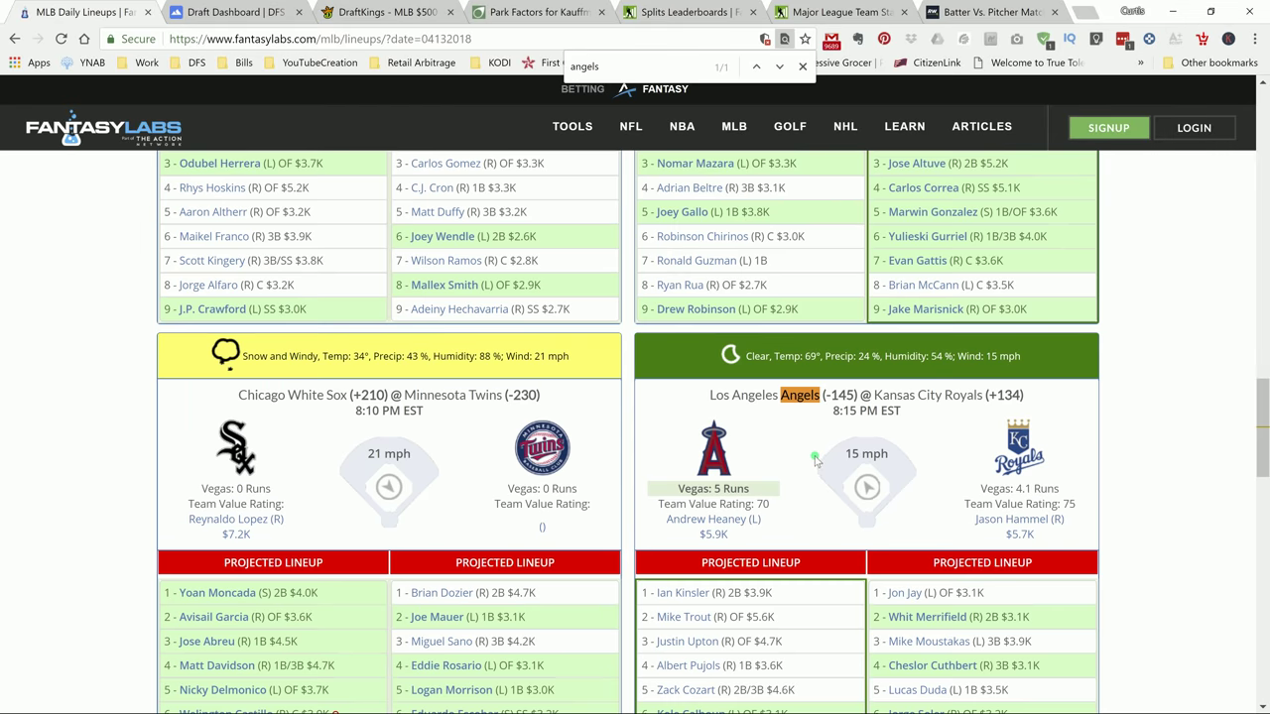
scroll(817, 460, down, 1)
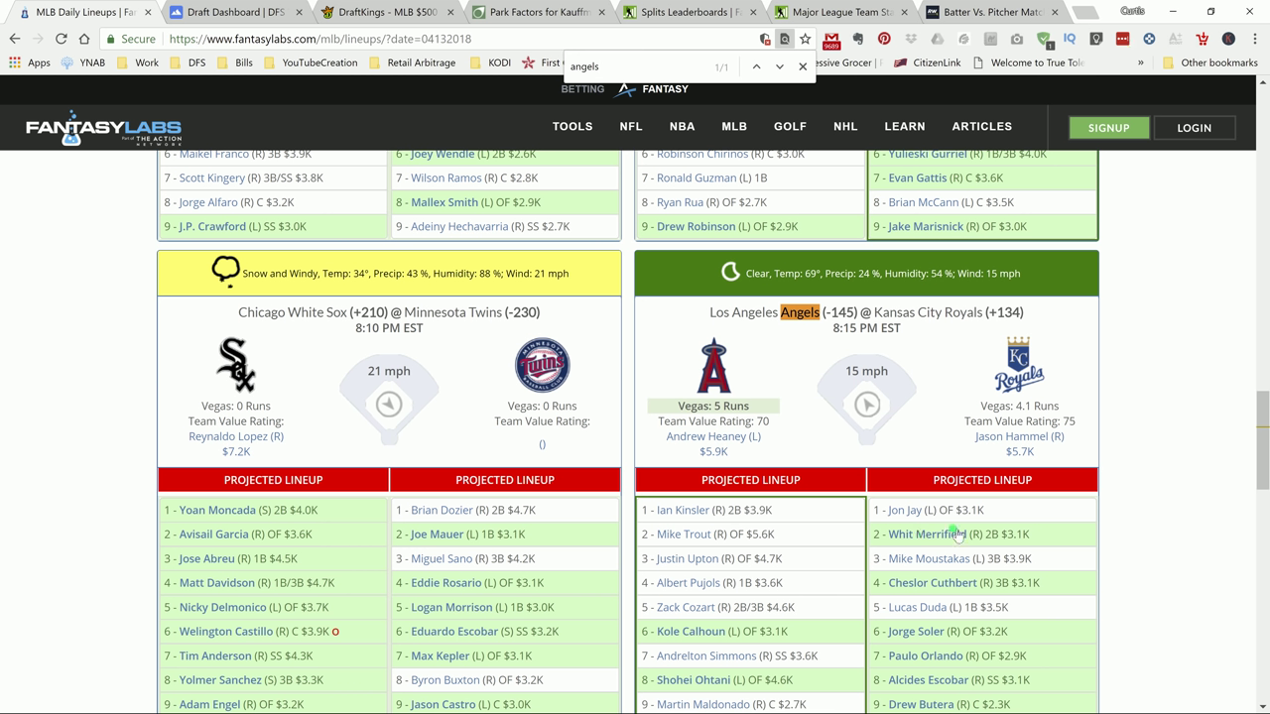
Step: Open Whit Merrifield's FantasyLabs player card, return to DraftKings and close his game log there
click(937, 534)
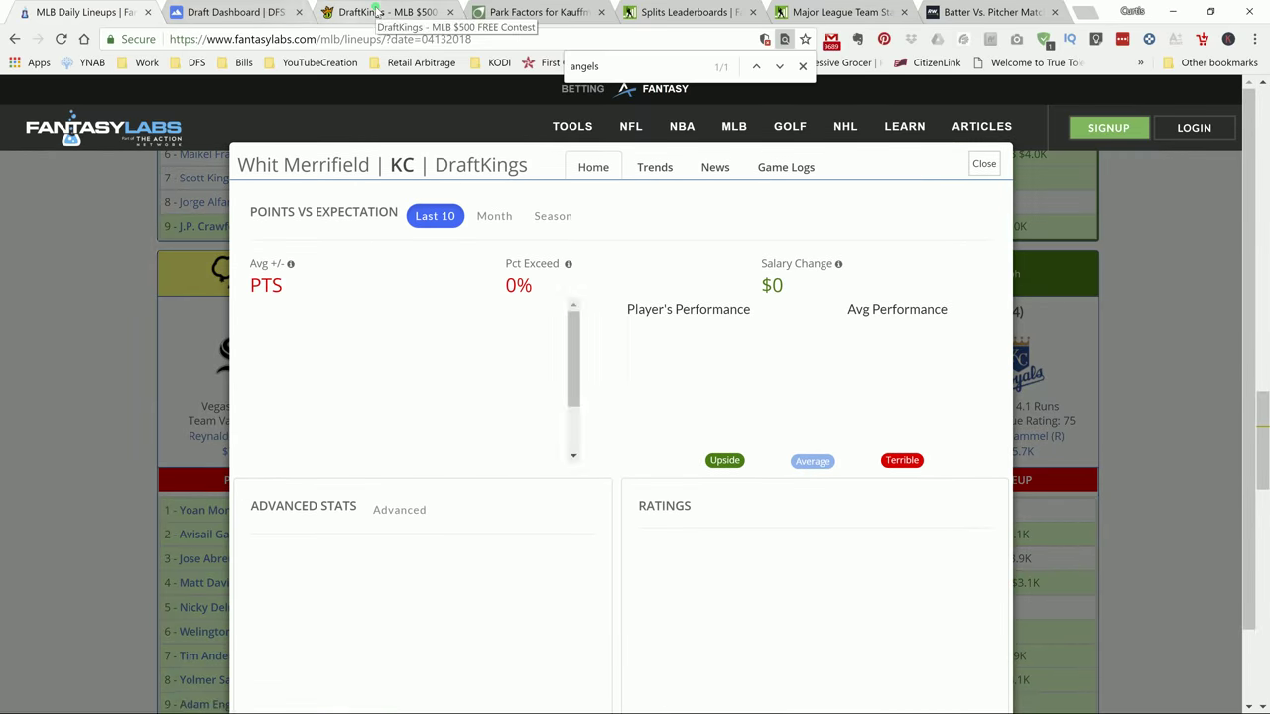
click(377, 12)
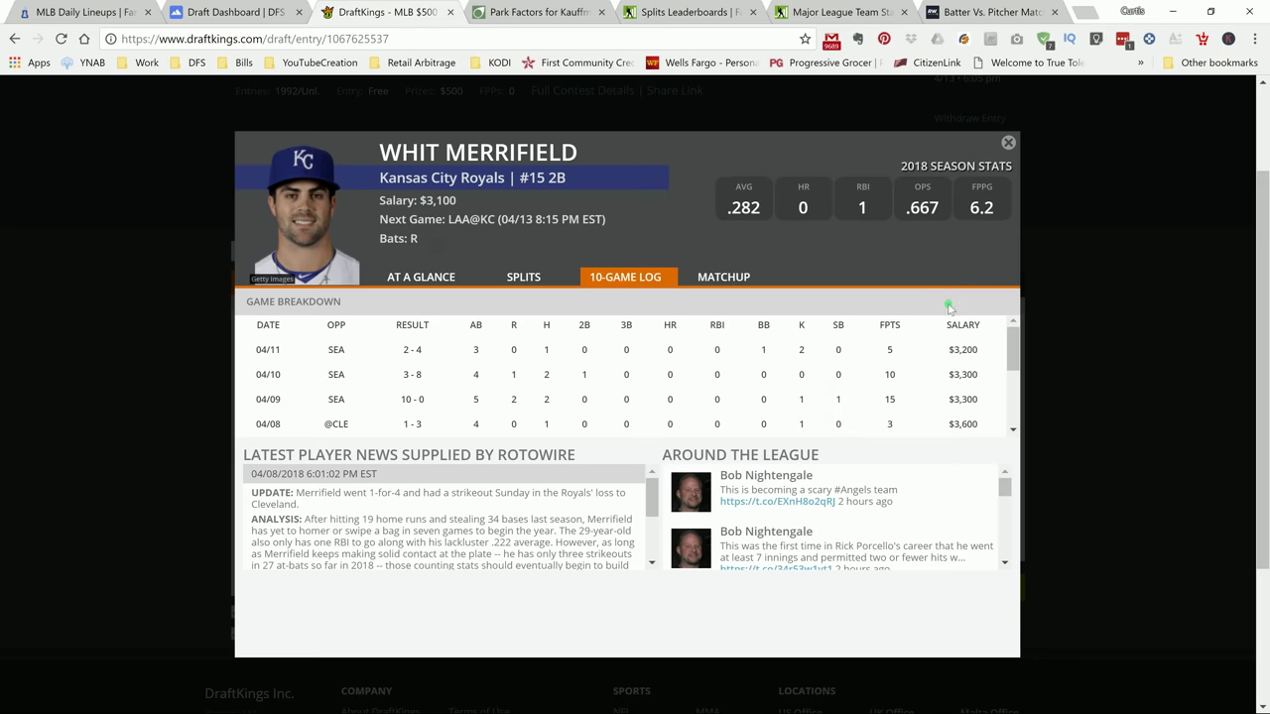
click(1007, 147)
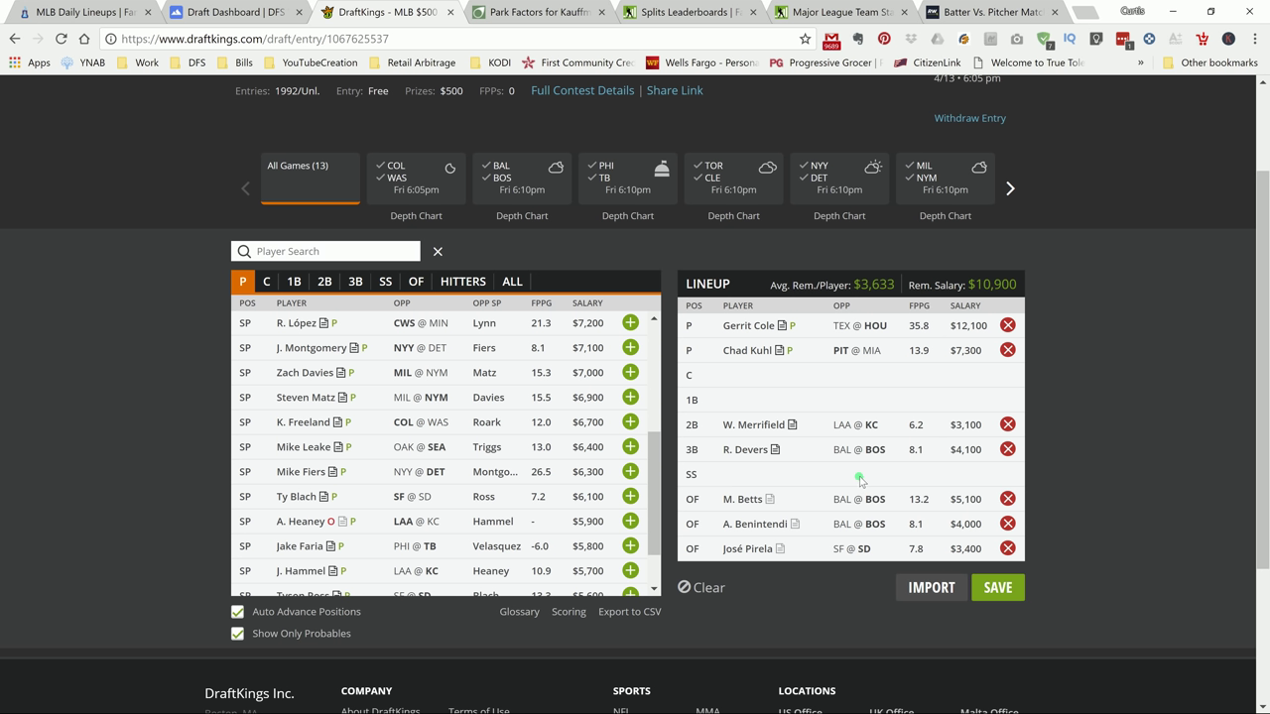
Step: View the at-a-glance statistics of third baseman Rafael Devers from the lineup and close his player card
click(746, 451)
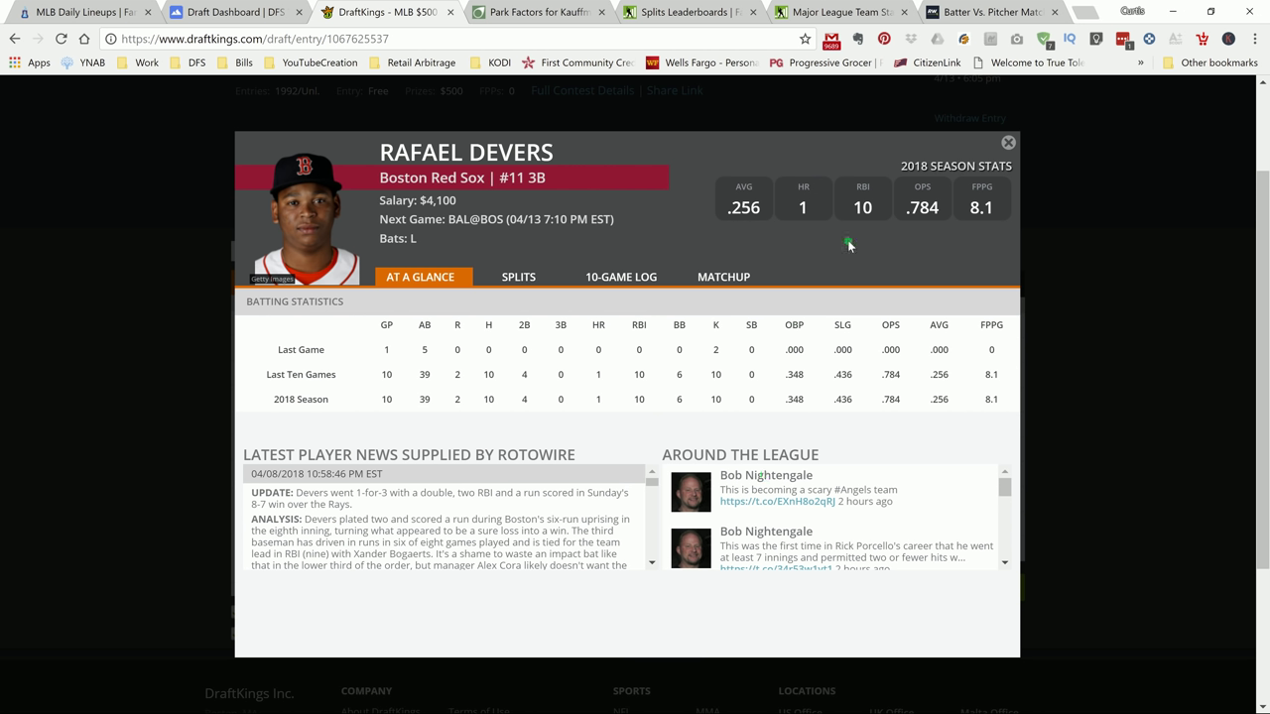
click(1008, 142)
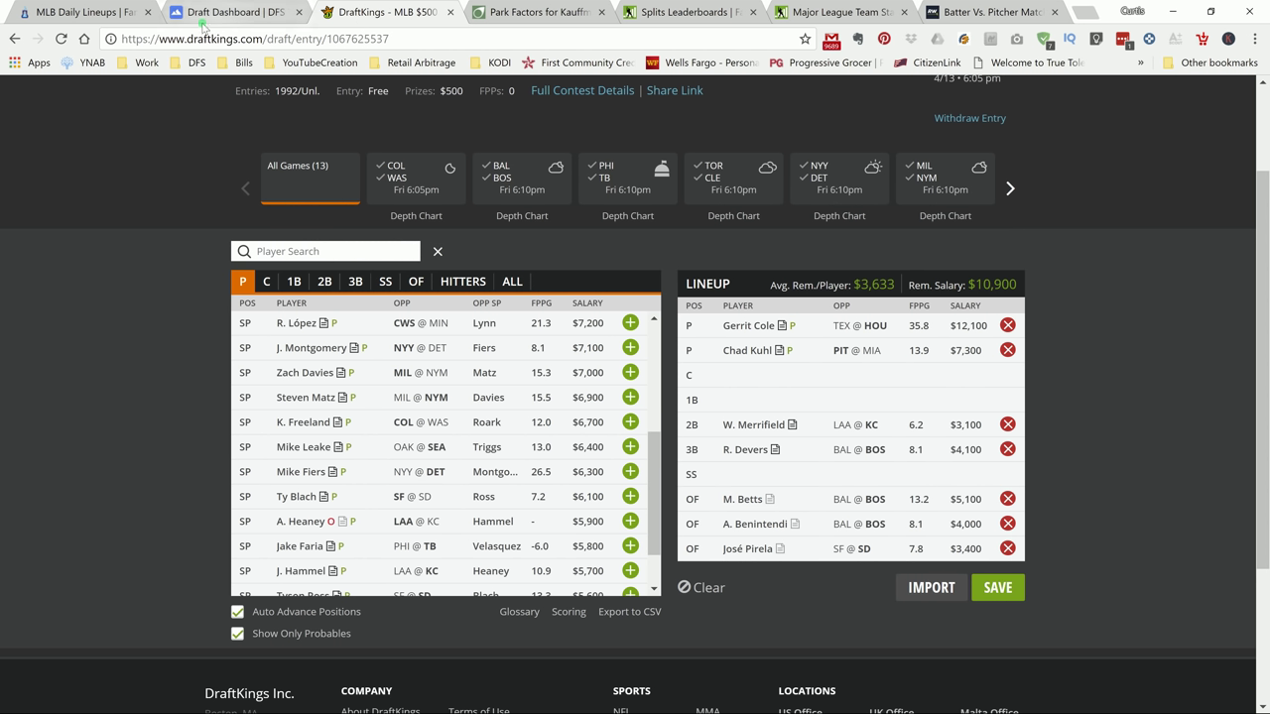
Step: Switch to FantasyLabs, close Whit Merrifield's player card and search the MLB lineups page for "boston"
click(84, 14)
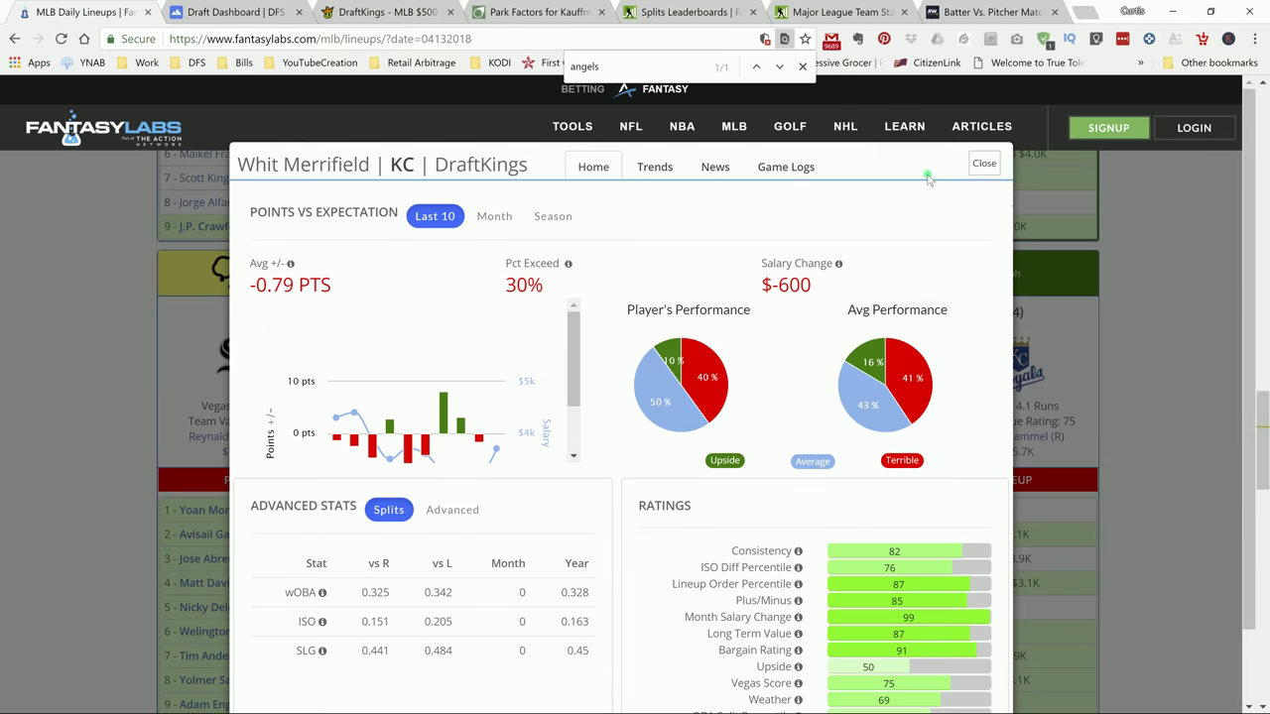
click(985, 165)
key(ctrl+f)
text(bo)
key(BackSpace)
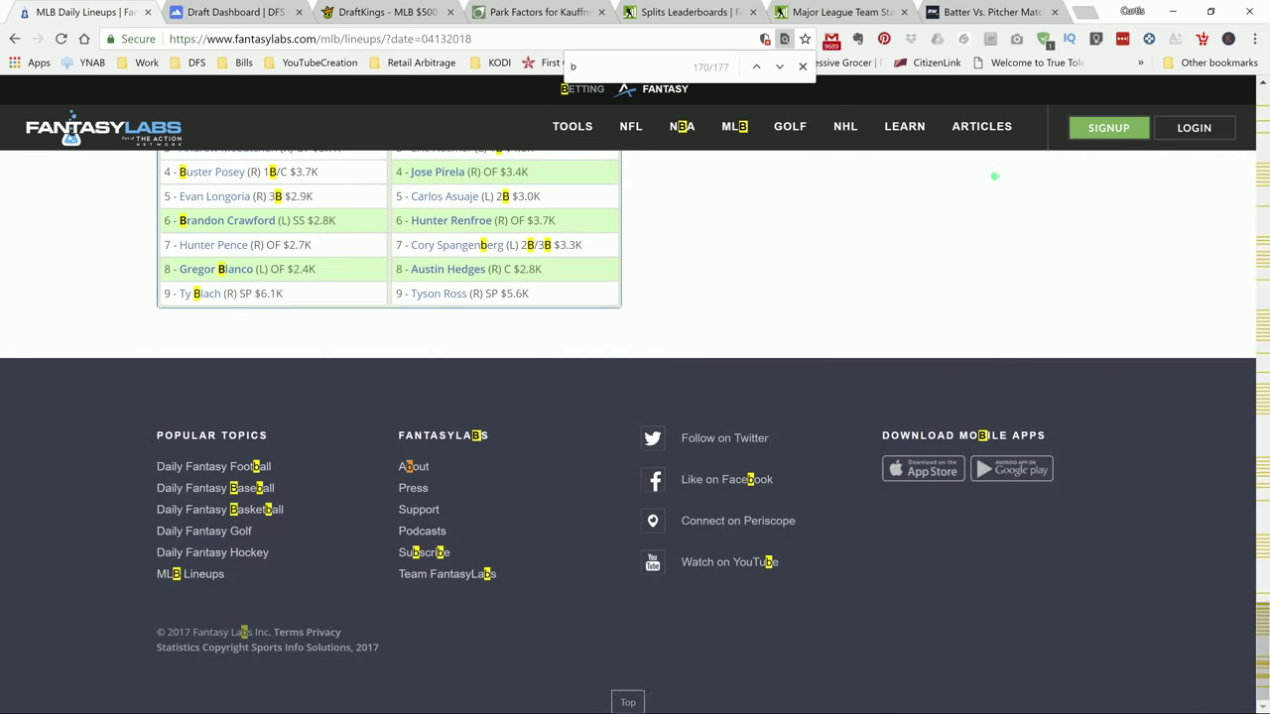
text(oston)
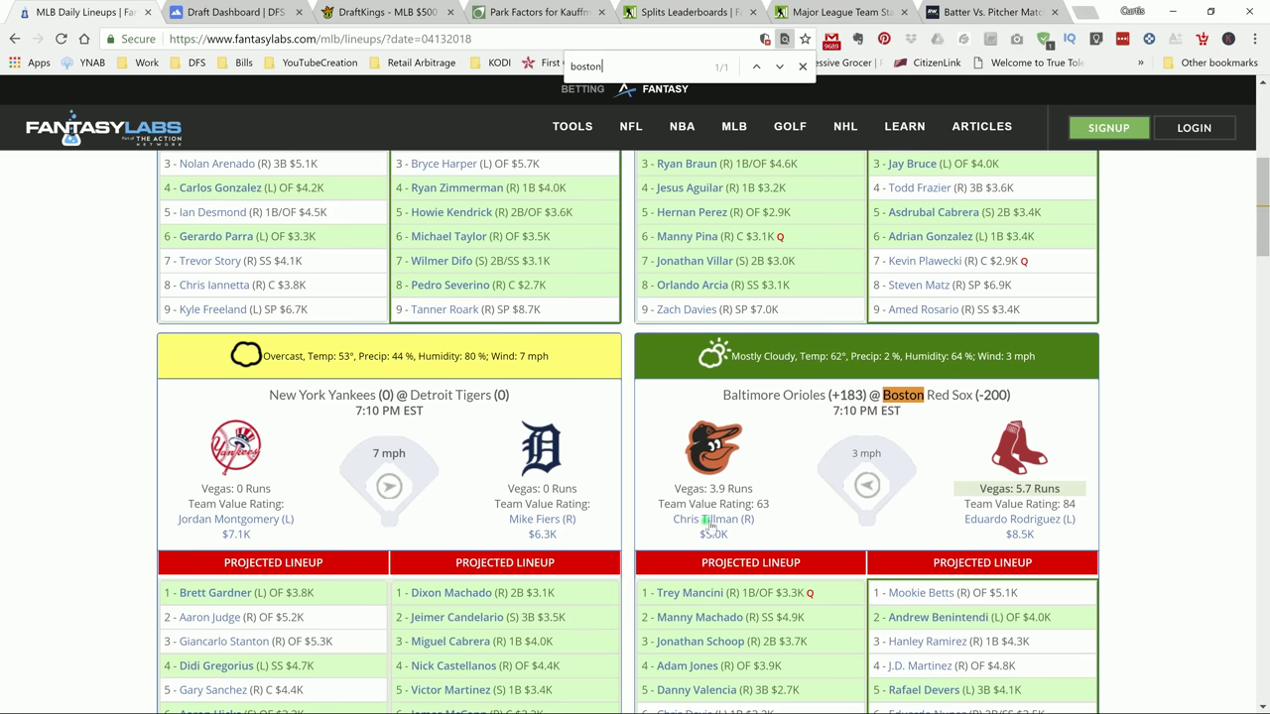
Step: Review Mookie Betts's FantasyLabs player card from the Red Sox projected lineup and close it
scroll(1035, 500, down, 1)
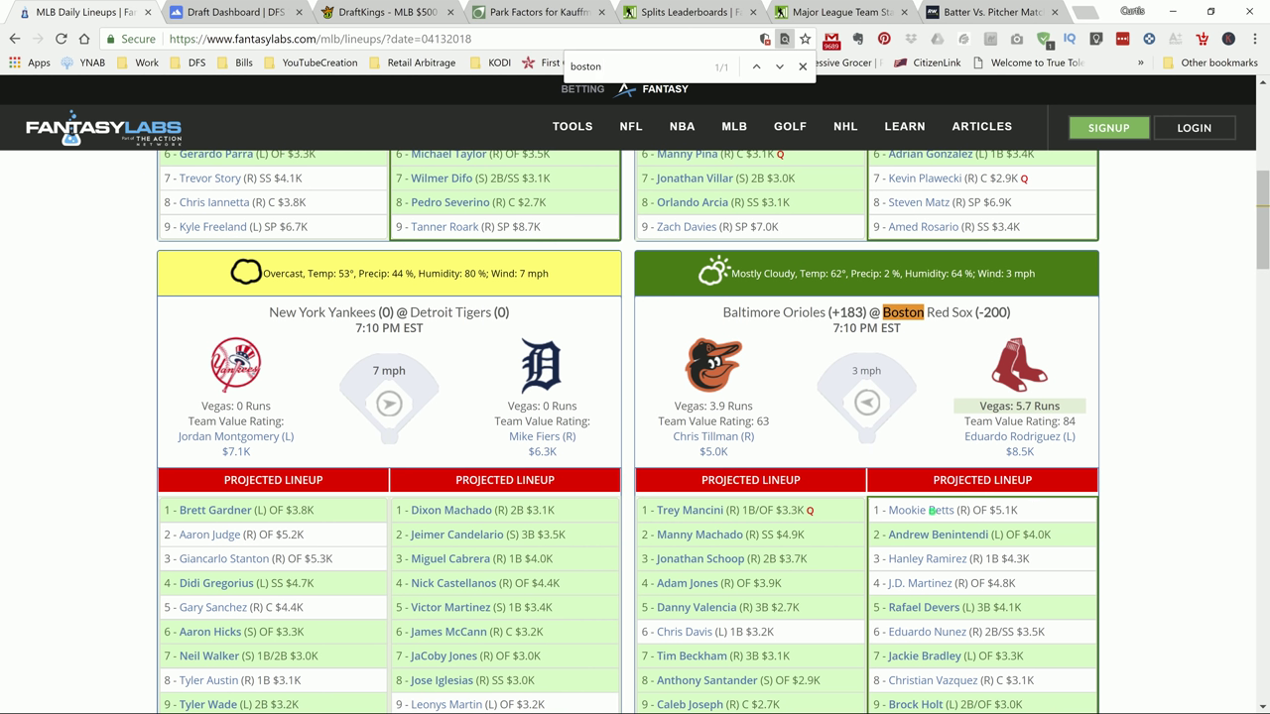
click(933, 510)
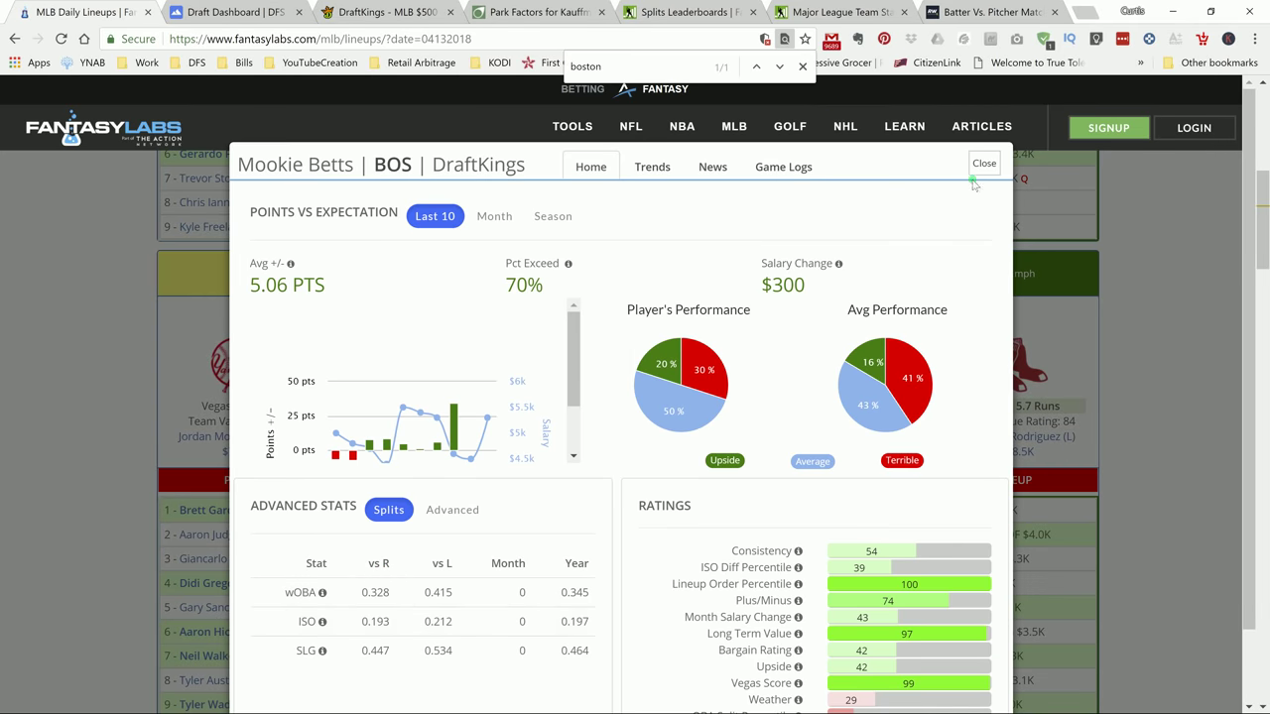
click(985, 162)
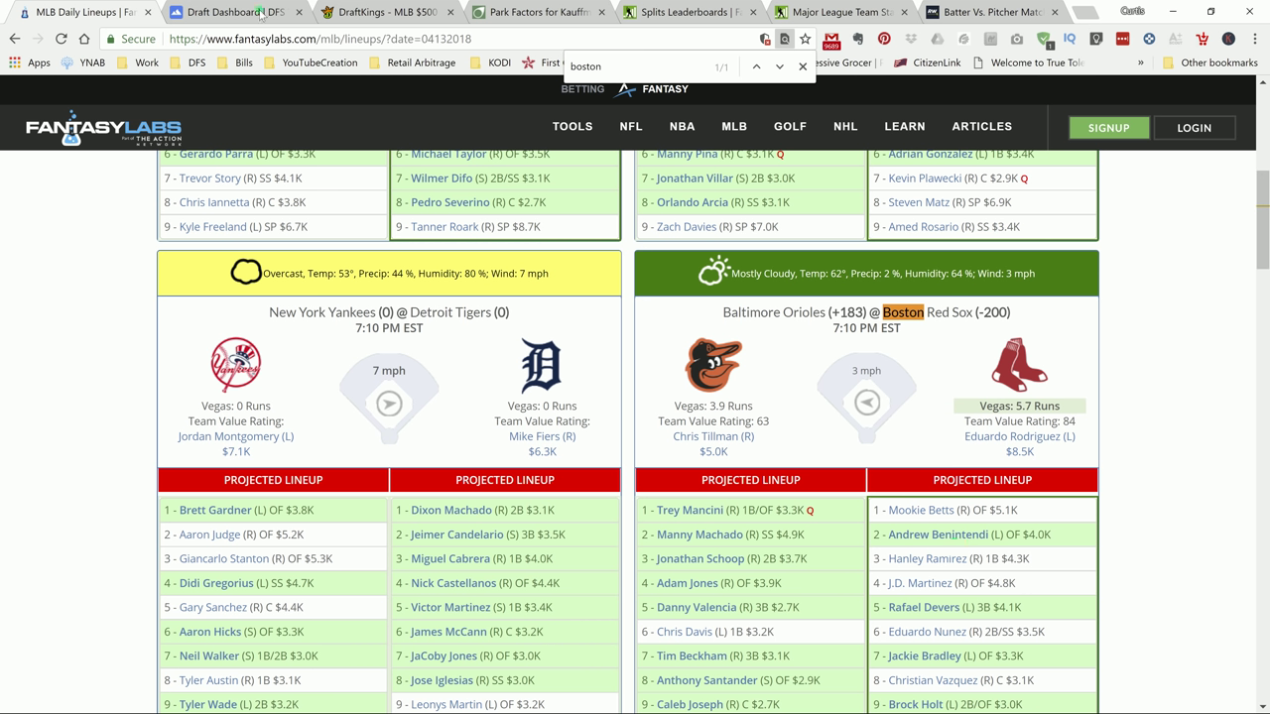
Step: Return to the DraftKings lineup and review Rafael Devers's splits and 10-game log
click(362, 13)
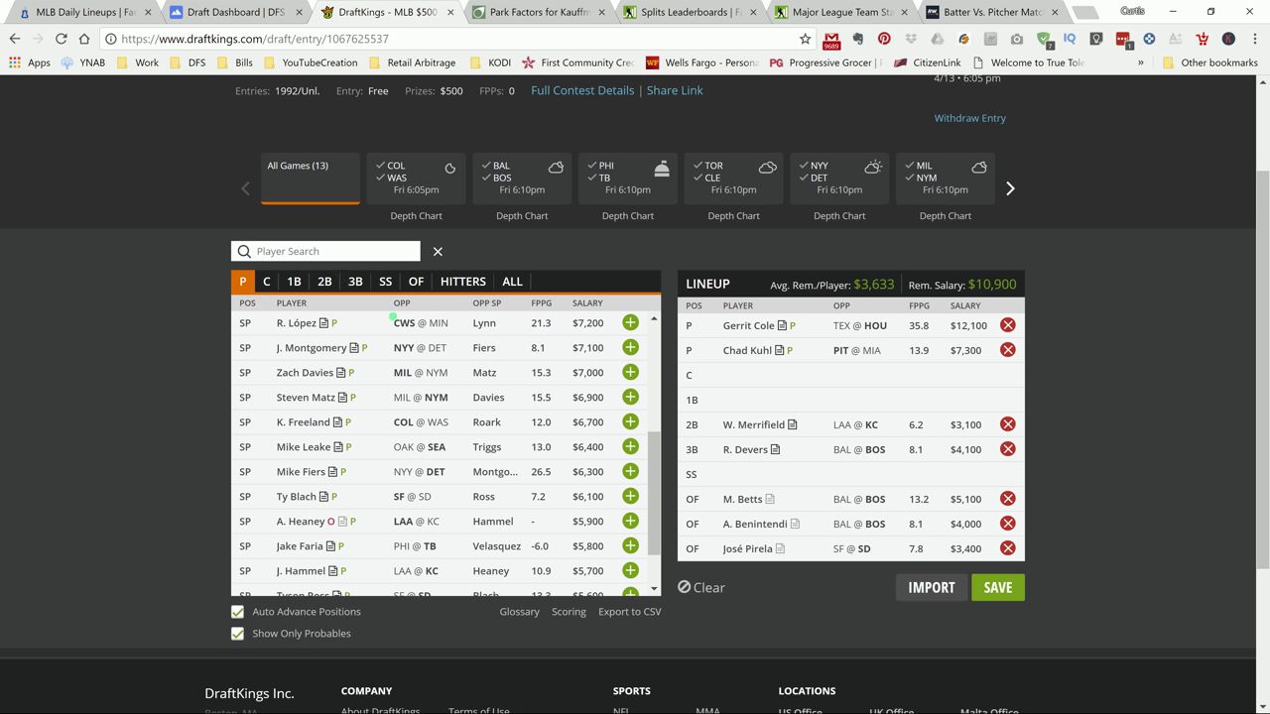
click(755, 451)
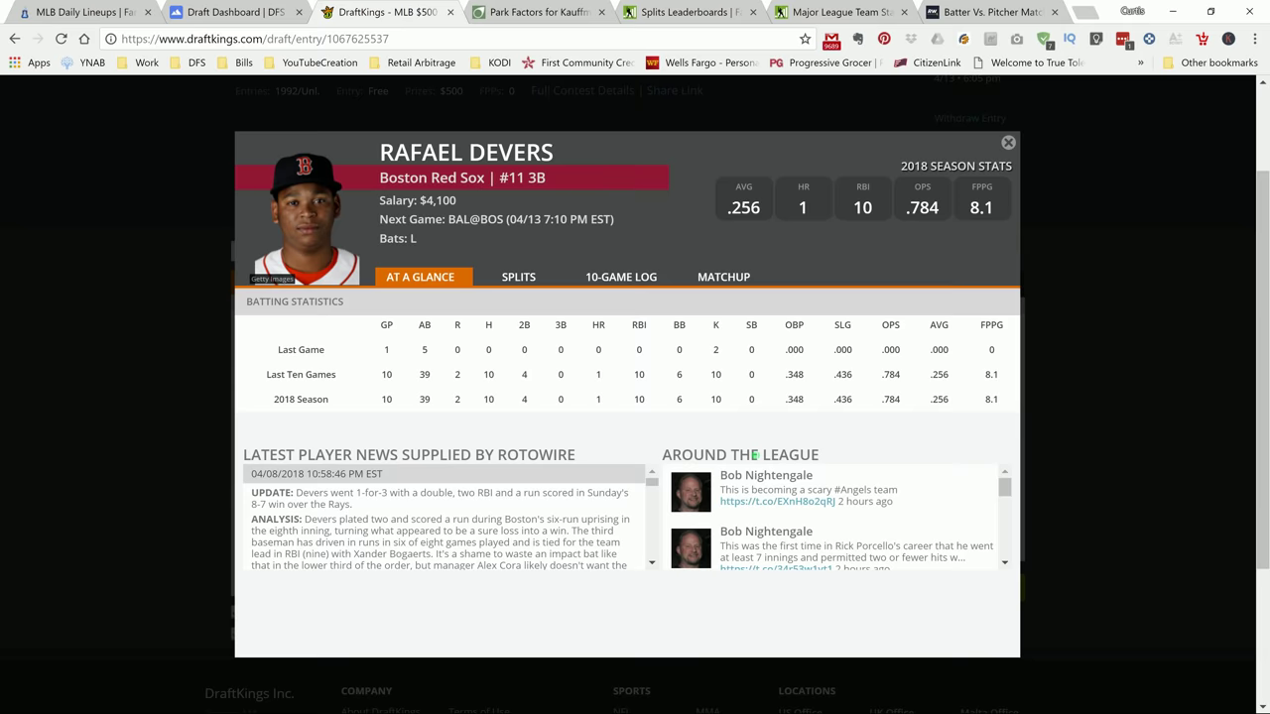
click(530, 279)
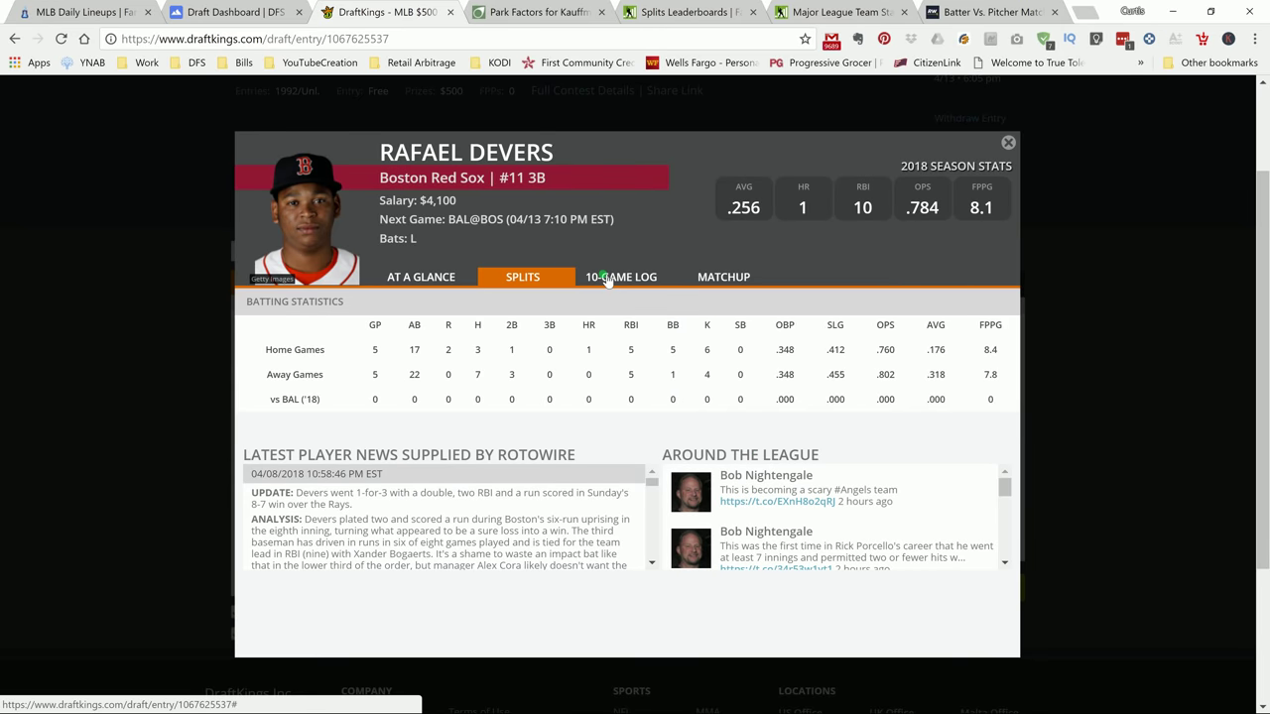
click(608, 281)
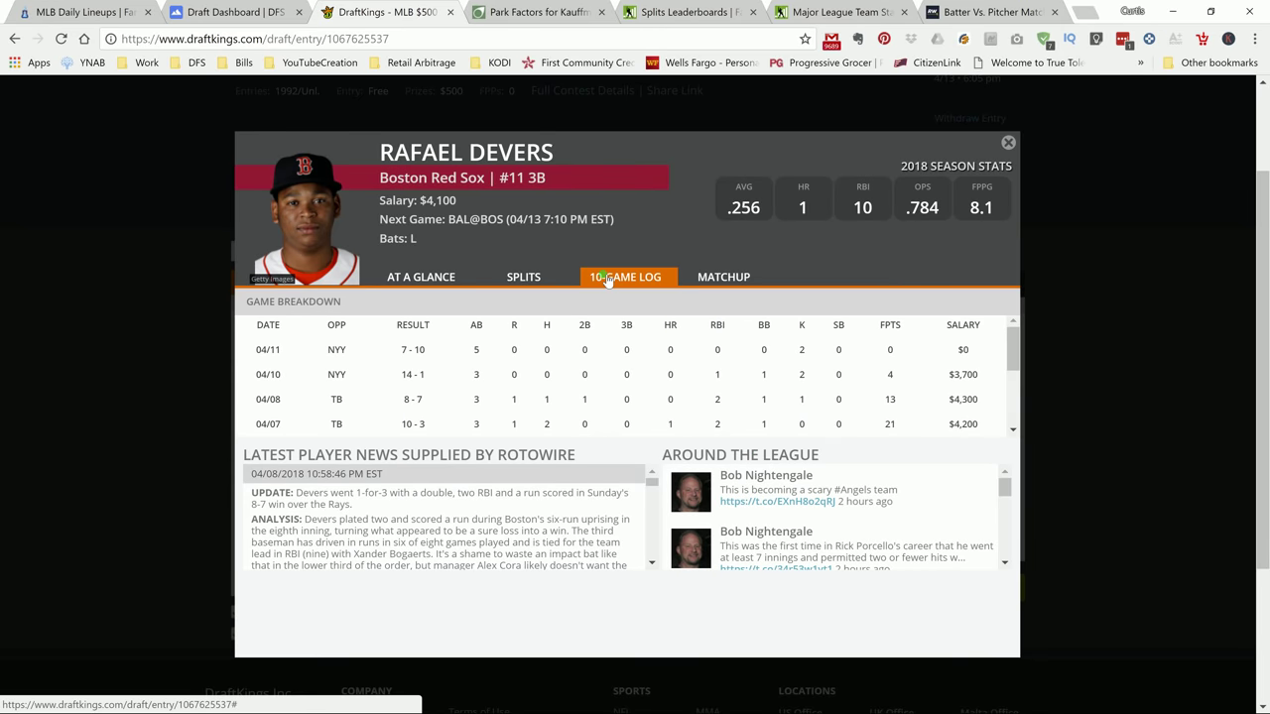
click(1008, 142)
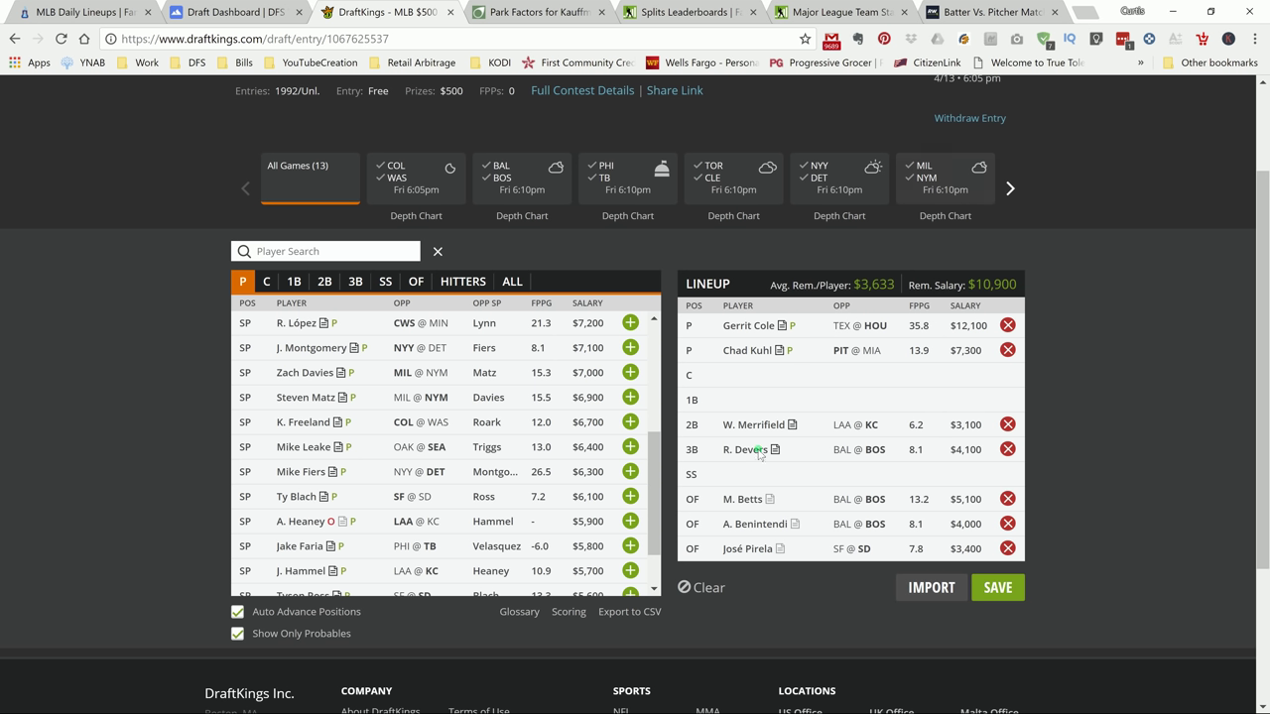
Step: Review the full 10-game log of outfielder Mookie Betts from the lineup and close his player card
click(746, 499)
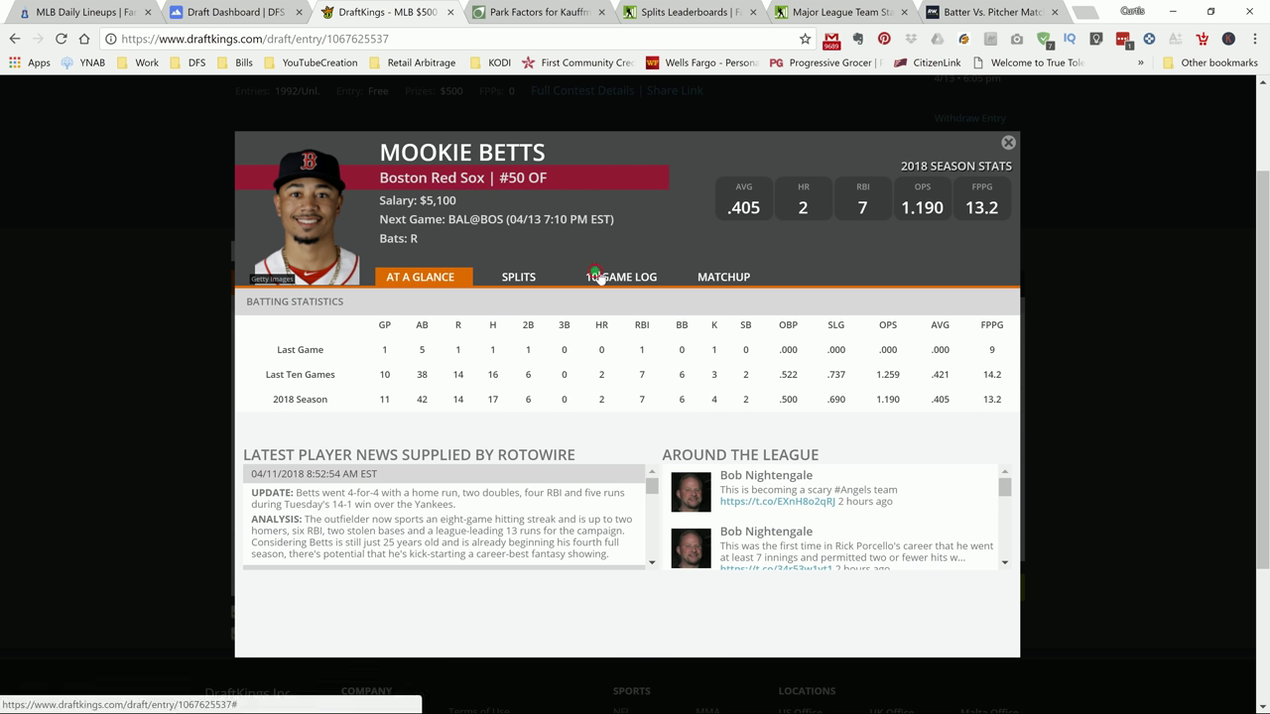
click(607, 277)
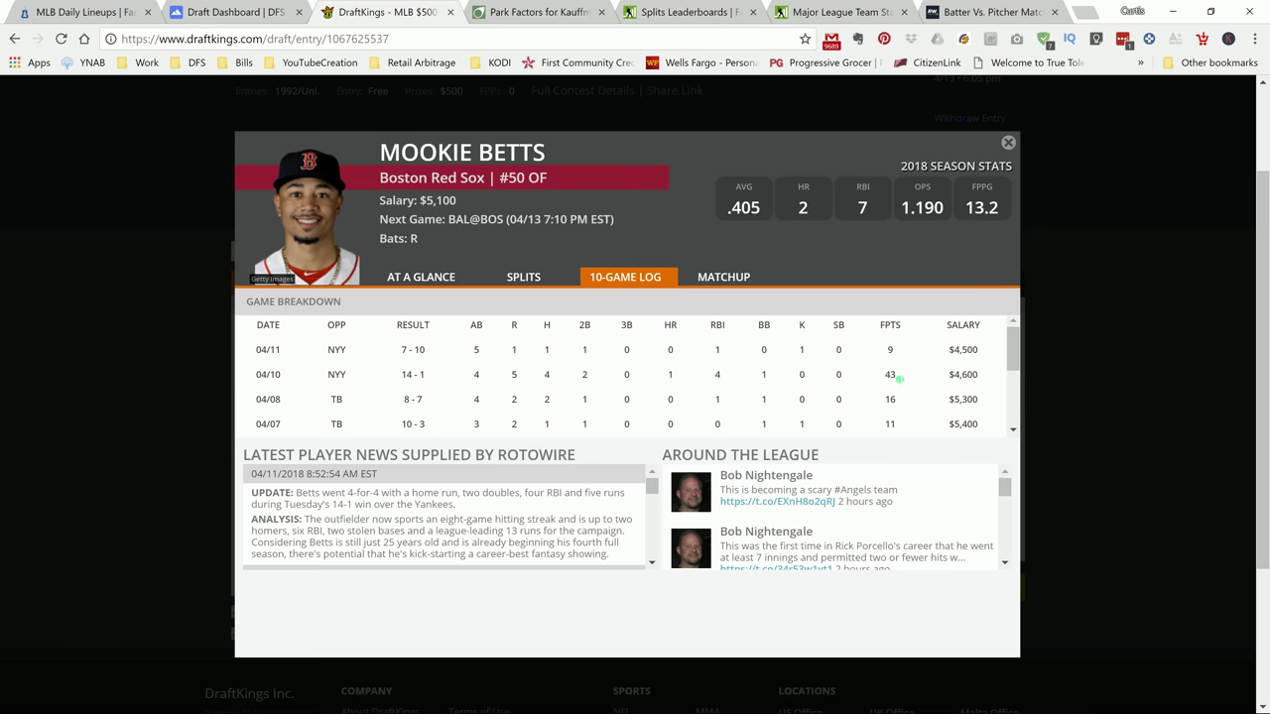
scroll(854, 373, down, 3)
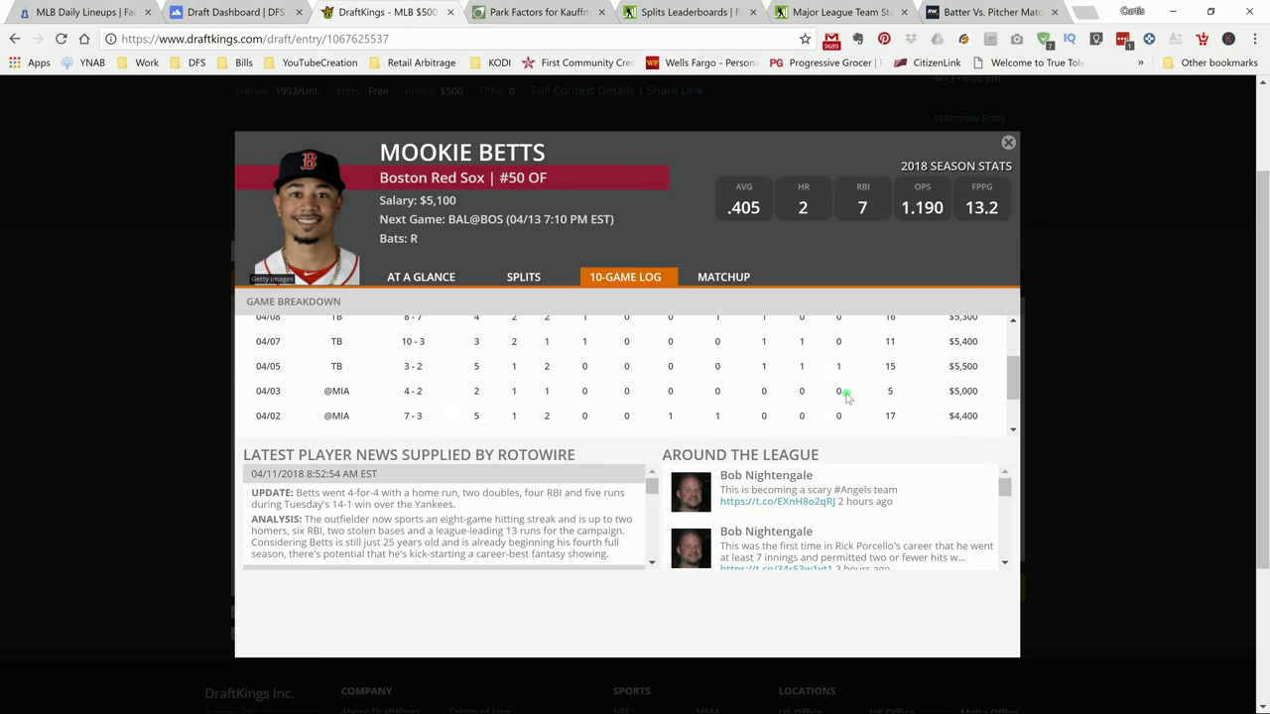
scroll(846, 395, up, 3)
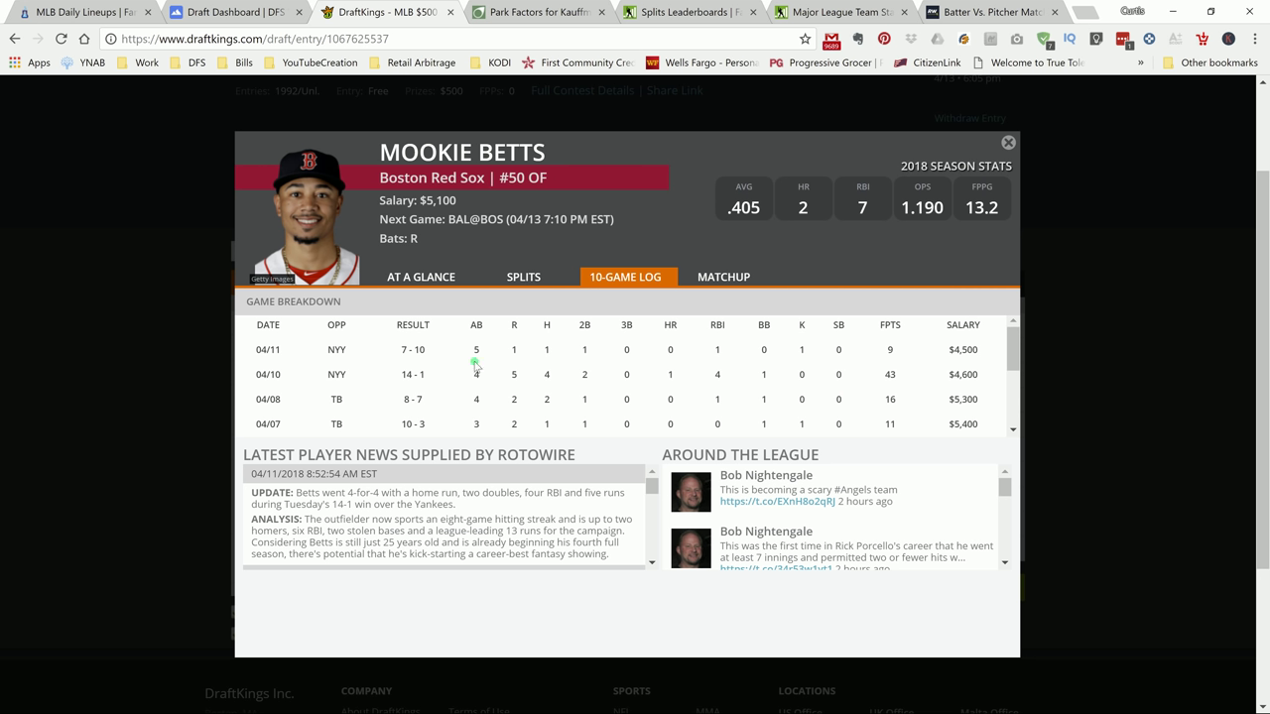
click(1007, 142)
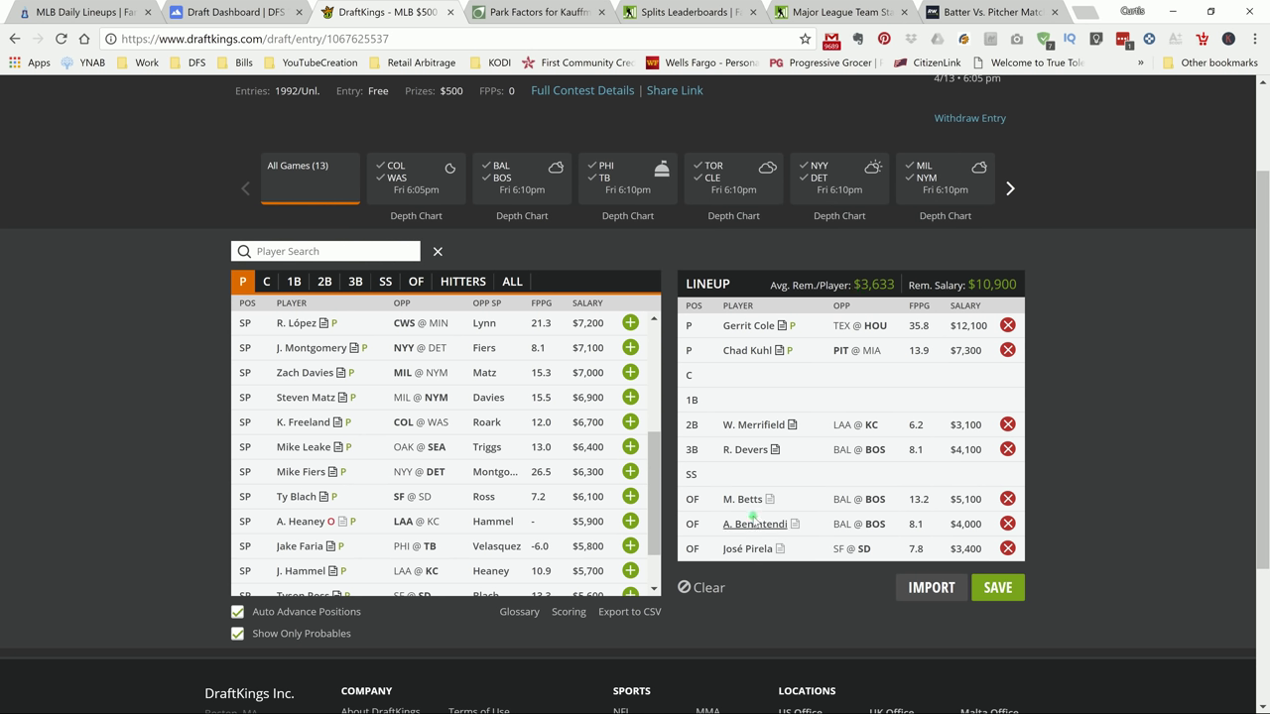
Step: Review the splits and 10-game log of outfielder Andrew Benintendi from the lineup and close his player card
click(756, 524)
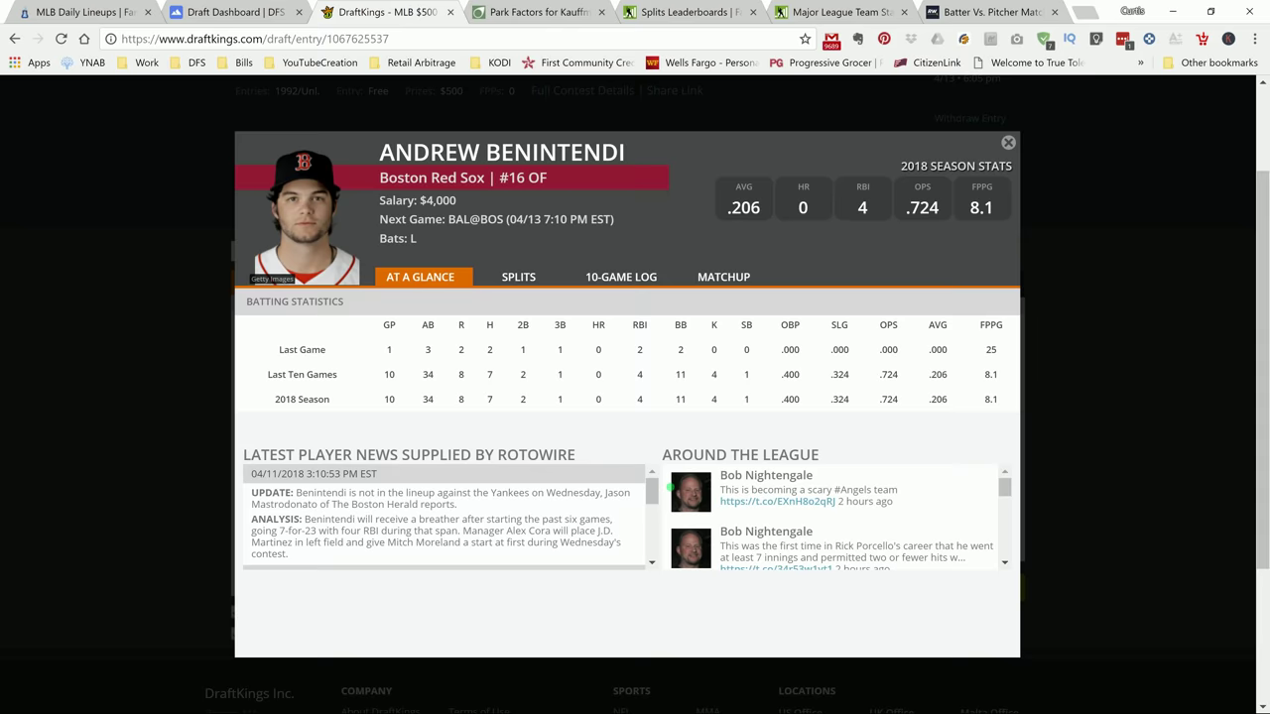
click(545, 283)
click(621, 281)
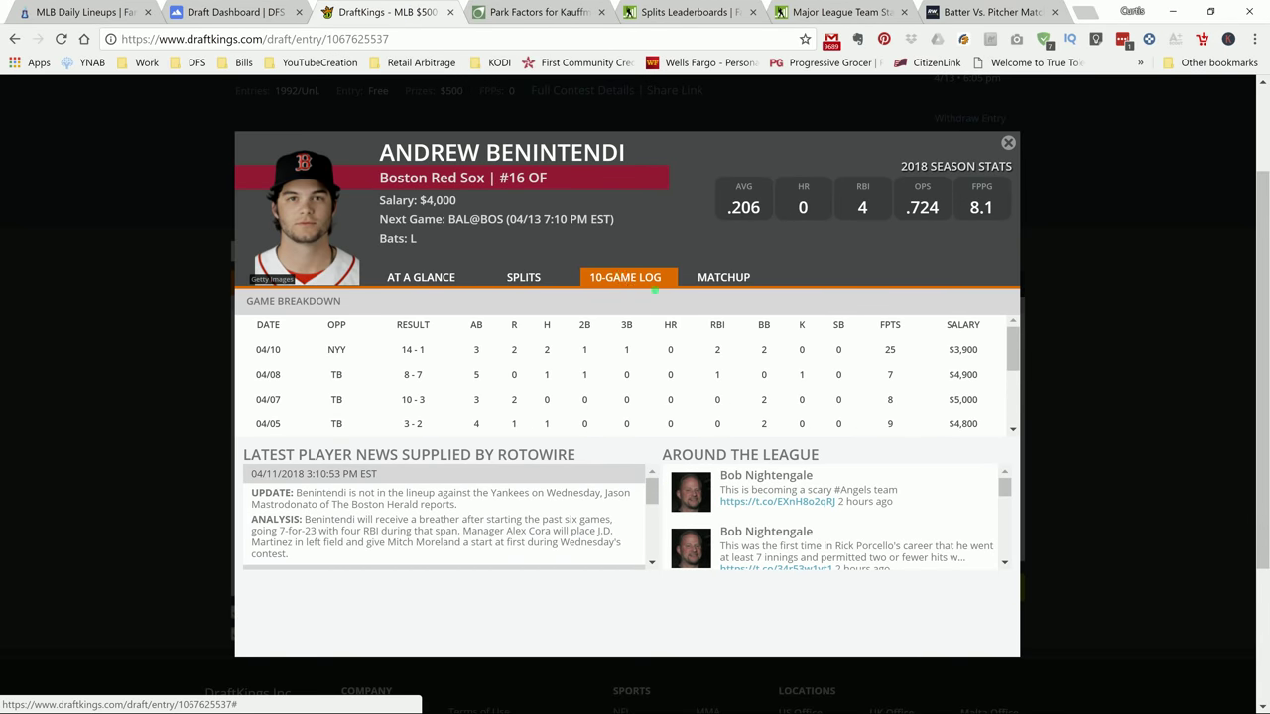
click(1008, 143)
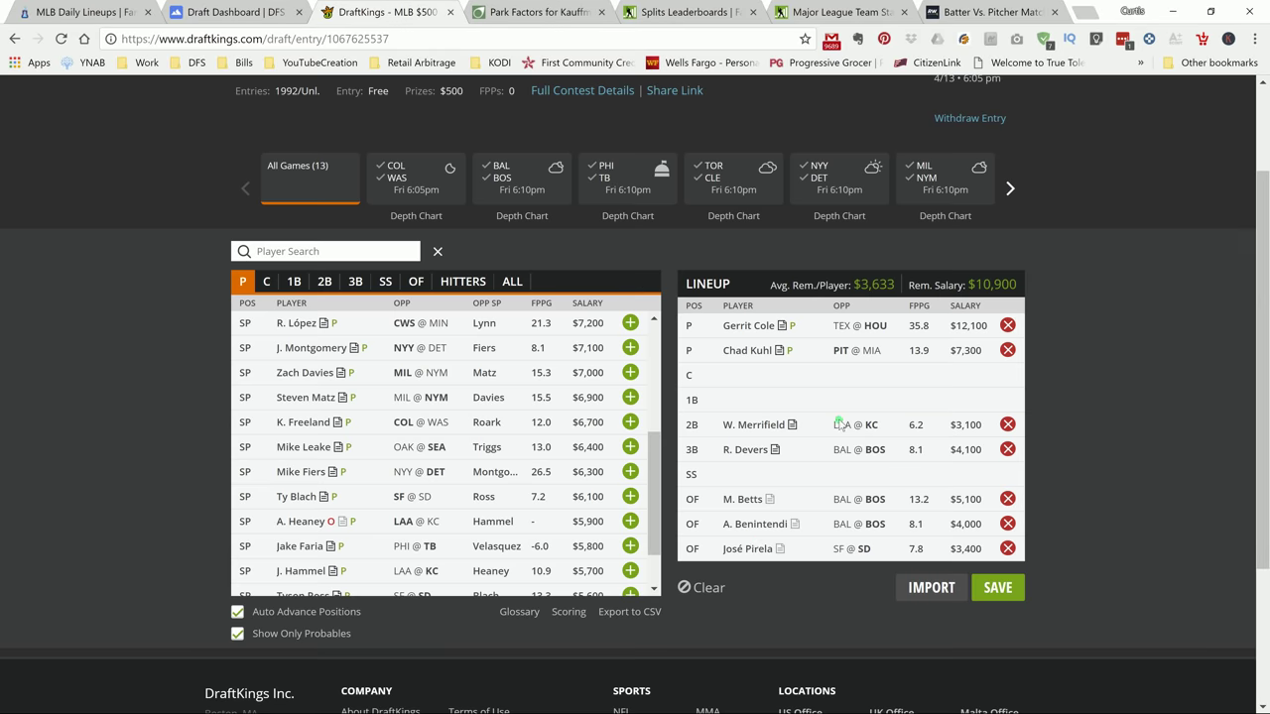
Step: Review the 10-game log and splits of outfielder José Pirela from the lineup
click(754, 550)
click(629, 277)
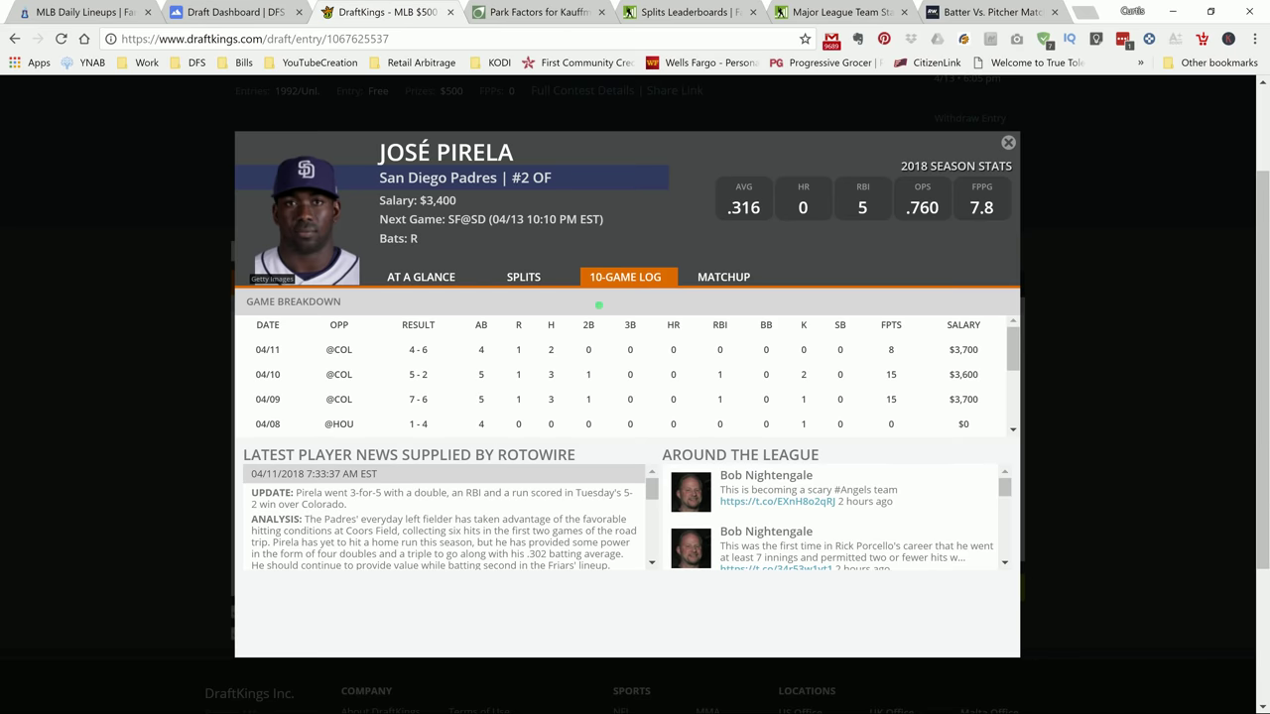
click(532, 288)
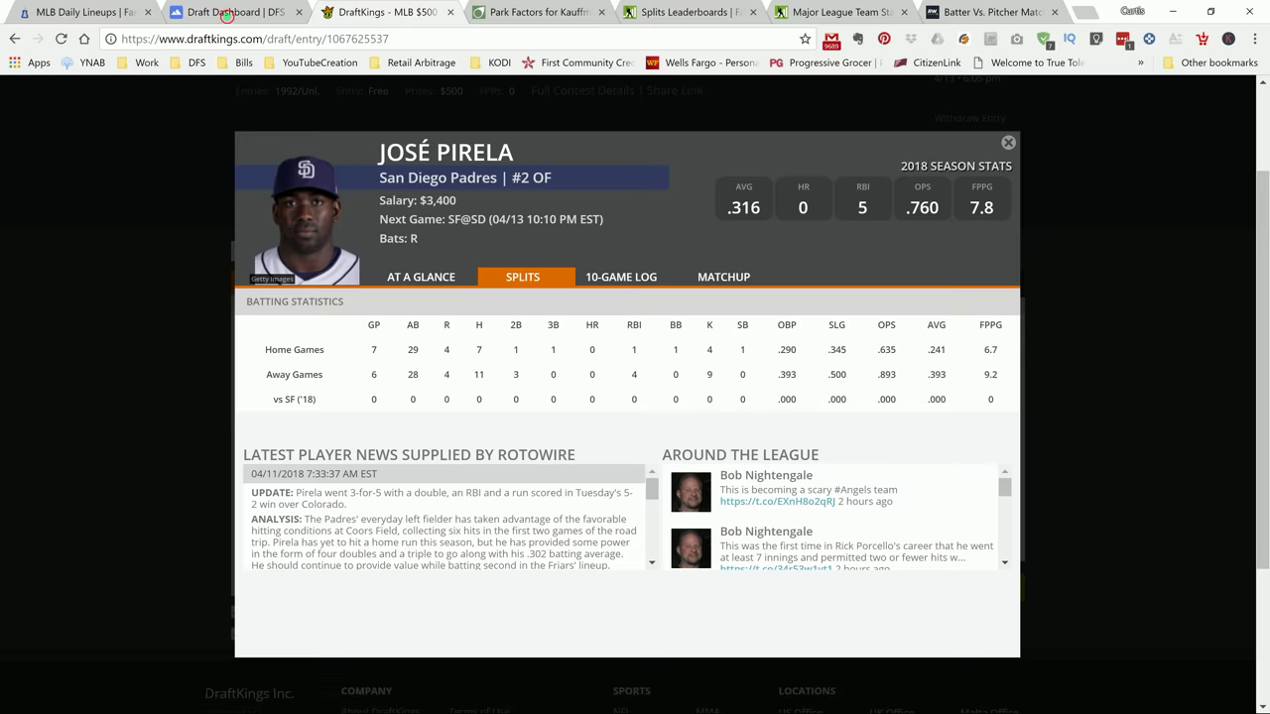
Step: Switch to DraftDashboard and list the outfielders for the main 13-game slate in the Position Optimizer
click(229, 14)
scroll(885, 325, up, 3)
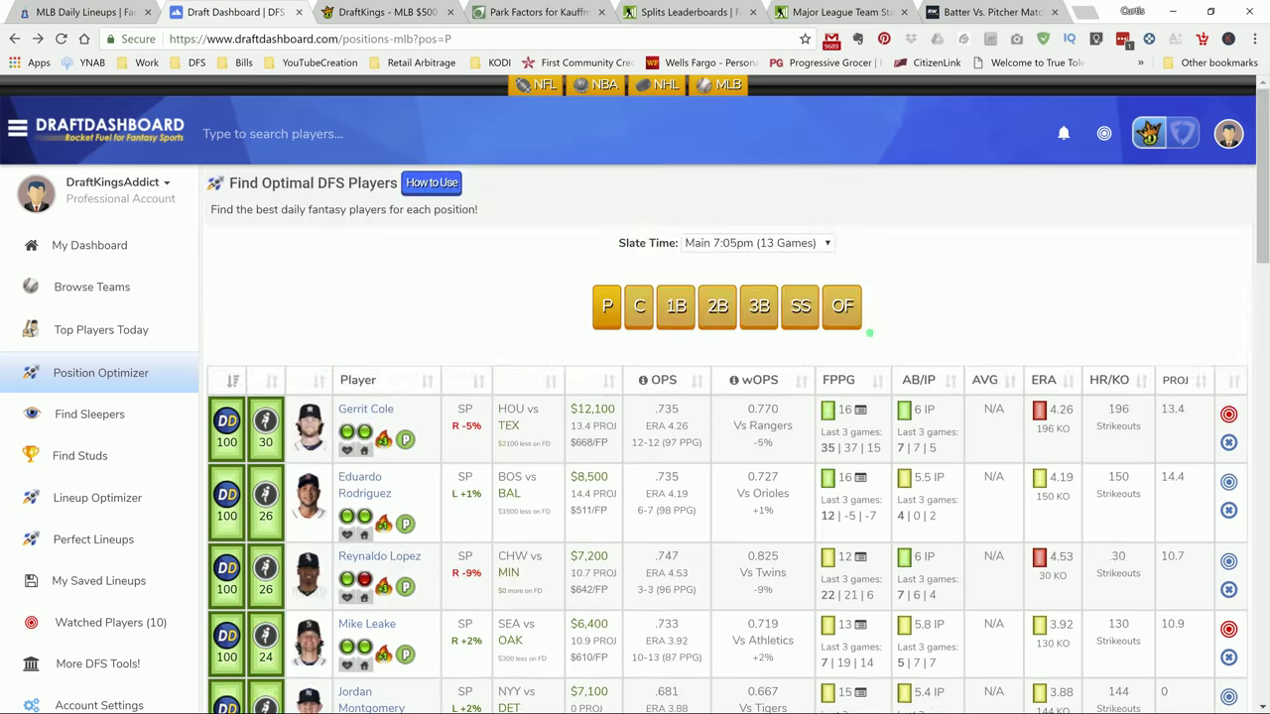
click(845, 307)
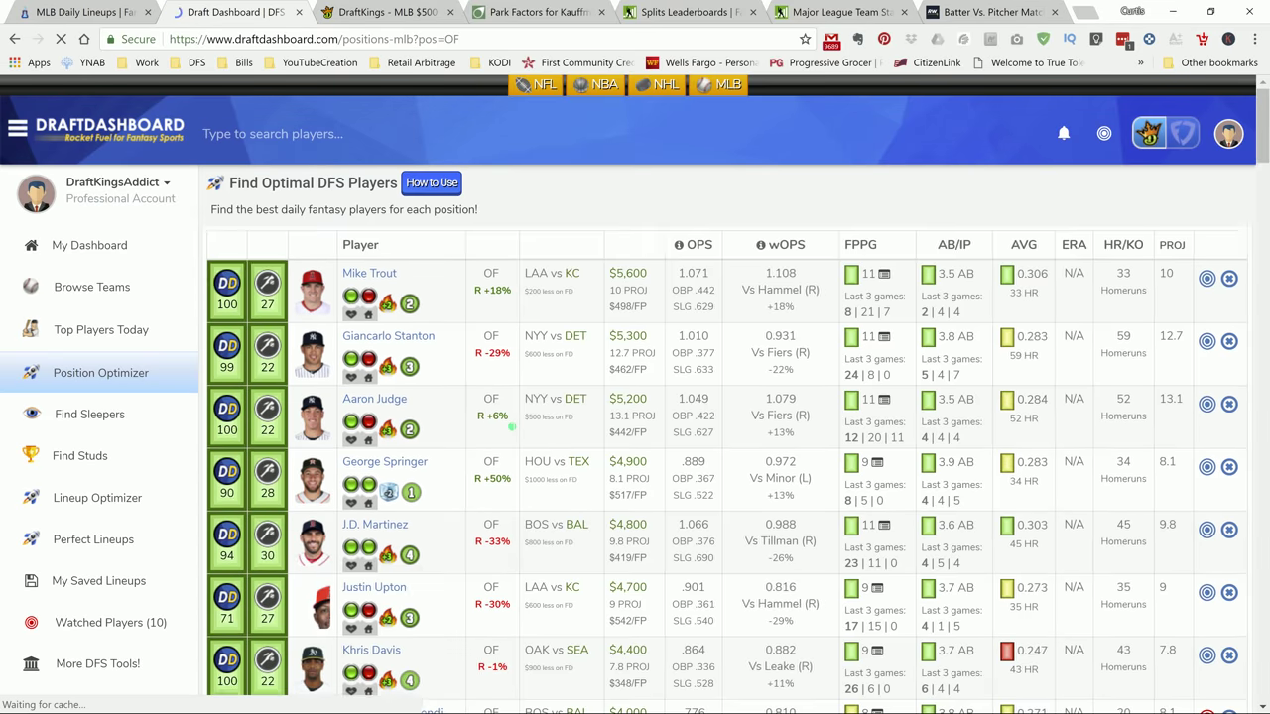
Step: Try to find José Pirela by searching the outfielders page for "perila", and clear the search text
key(ctrl+f)
text(per)
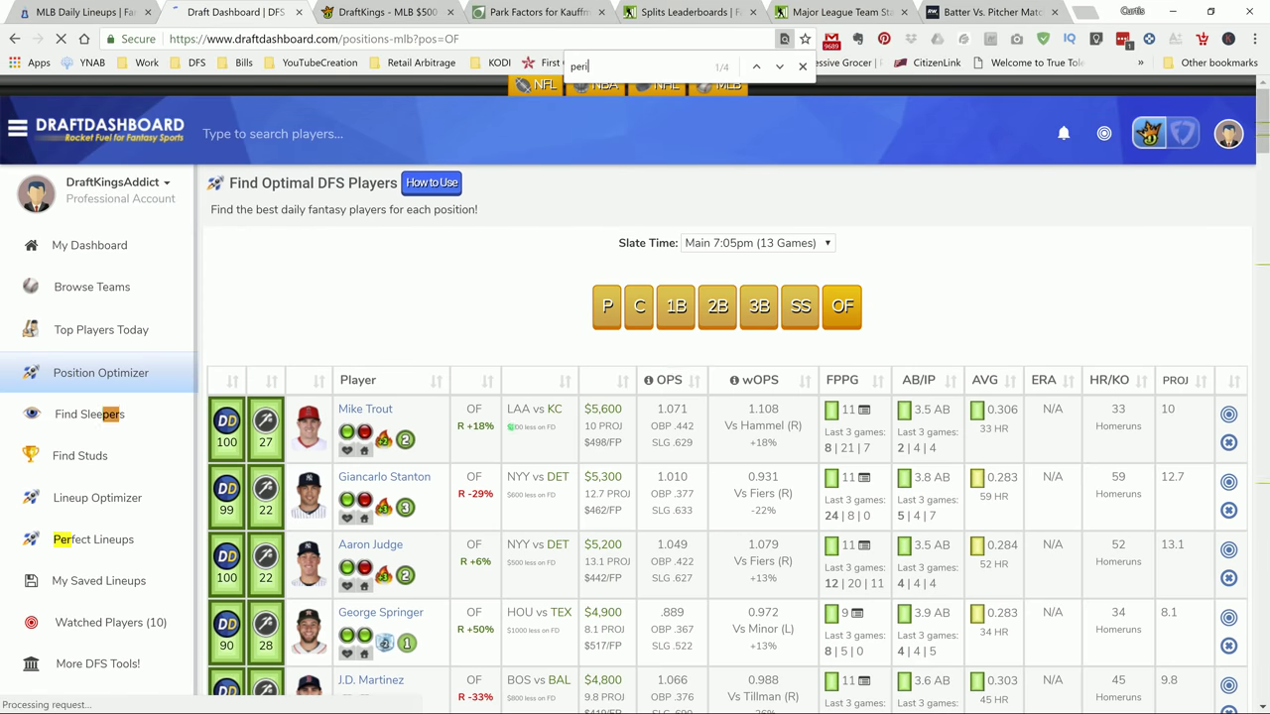
text(ila)
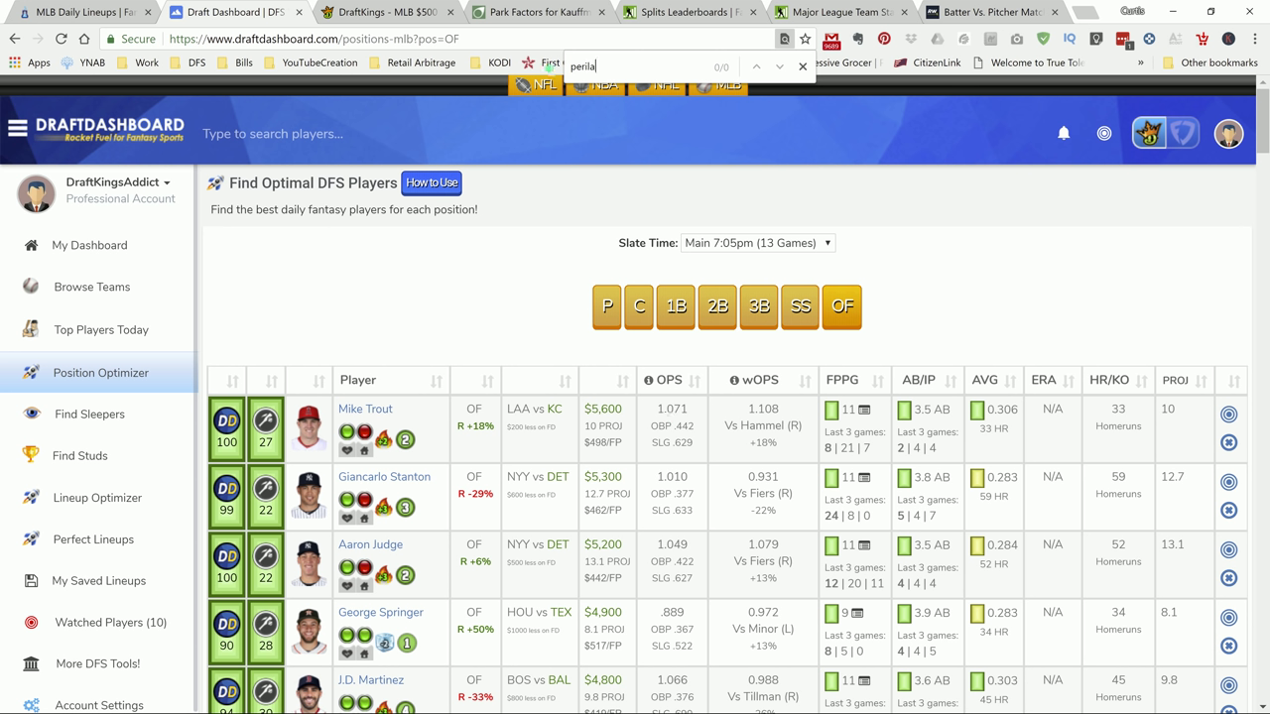
key(ctrl+f)
key(BackSpace)
Step: Find Jose Pirela in the DraftDashboard outfielder list and view his scoring log of recent fantasy points
scroll(605, 402, down, 2)
scroll(572, 407, down, 4)
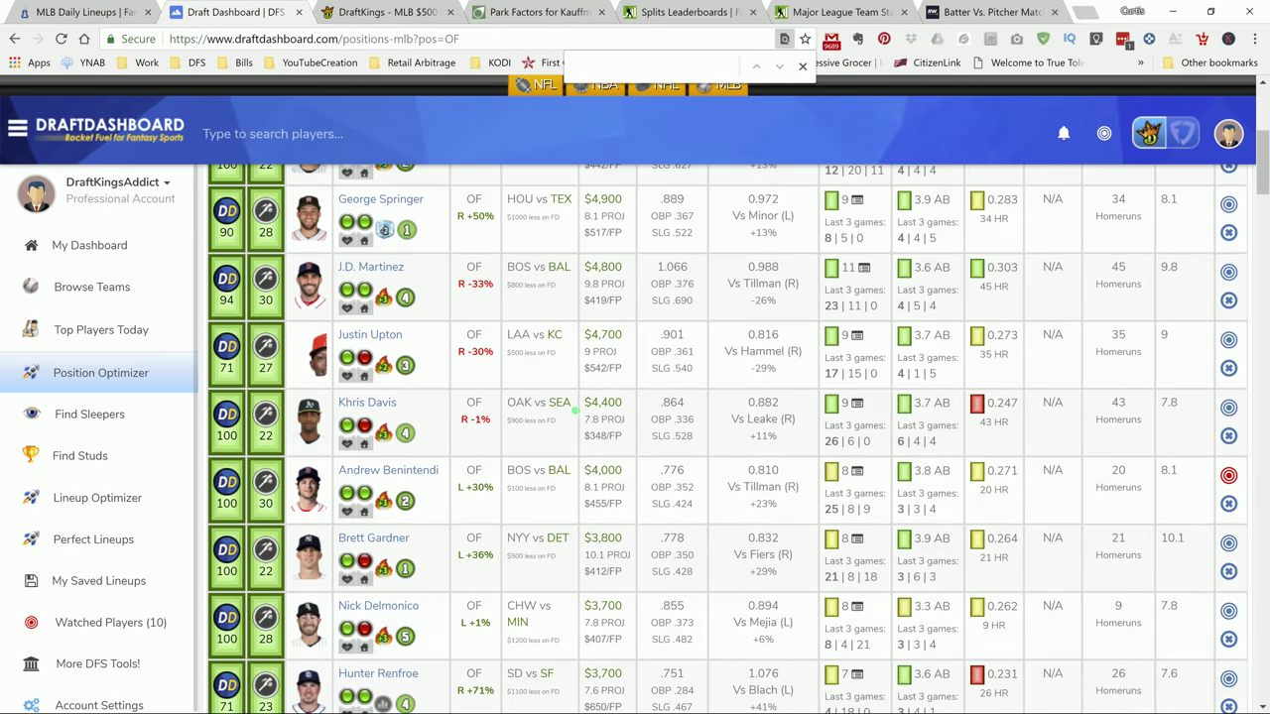
scroll(572, 408, down, 3)
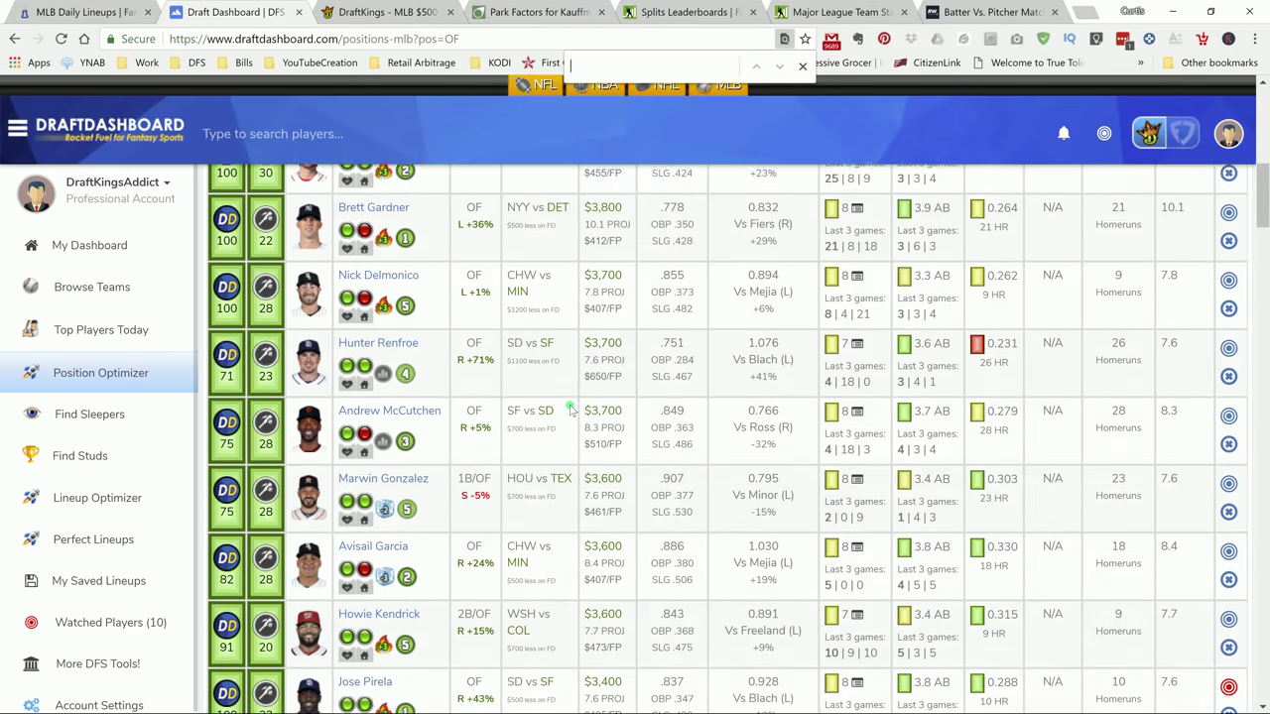
mouse_move(475, 535)
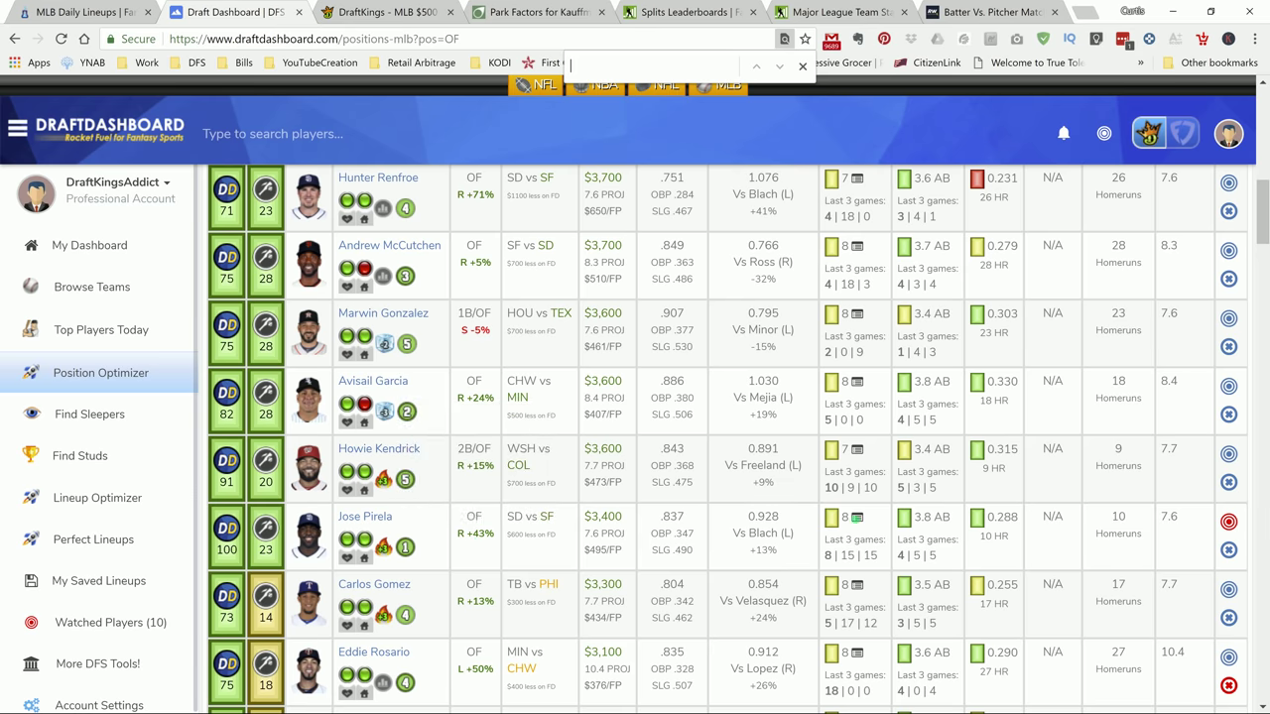
mouse_move(858, 521)
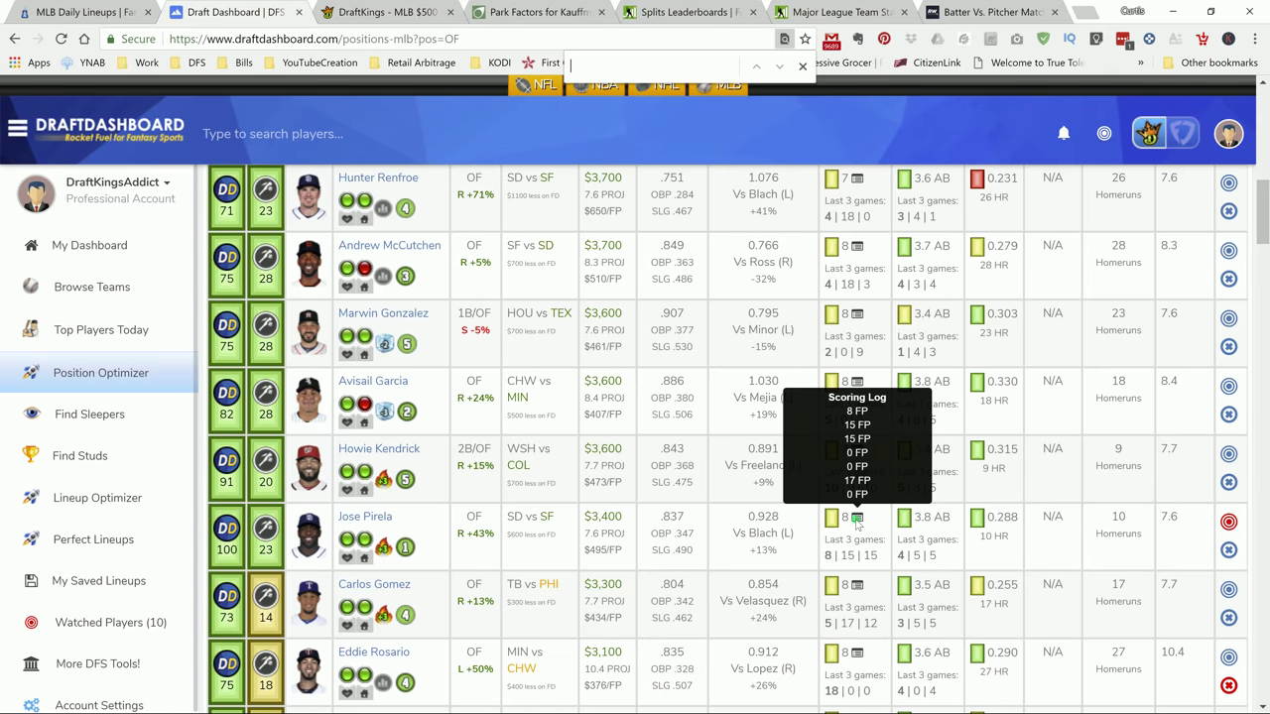
Step: Return to DraftKings, close José Pirela's player card and browse the available shortstops
click(375, 16)
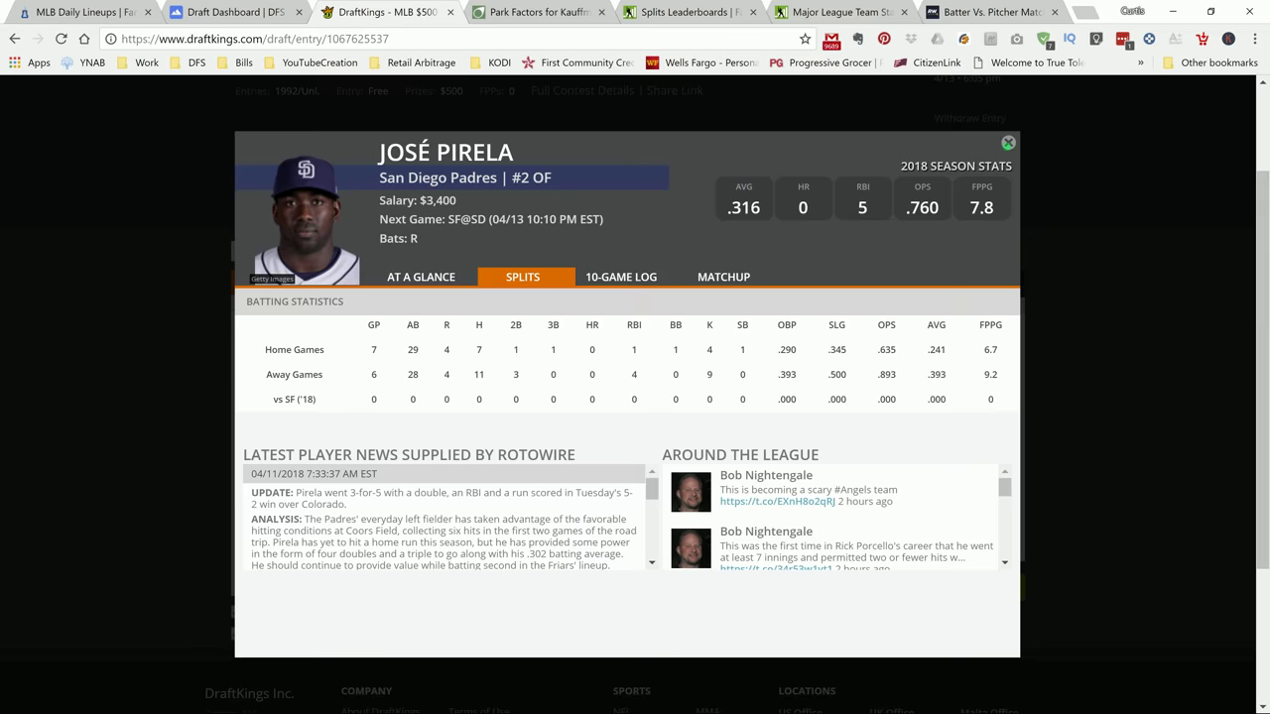
click(1008, 145)
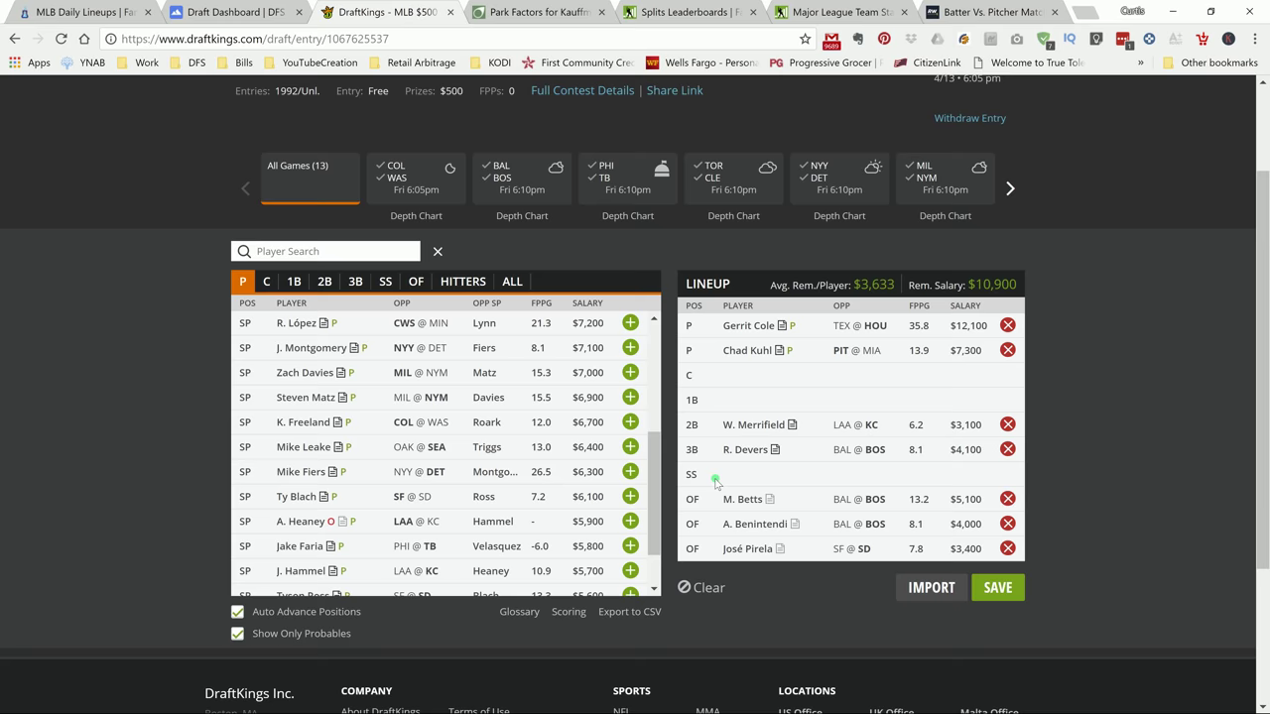
click(386, 282)
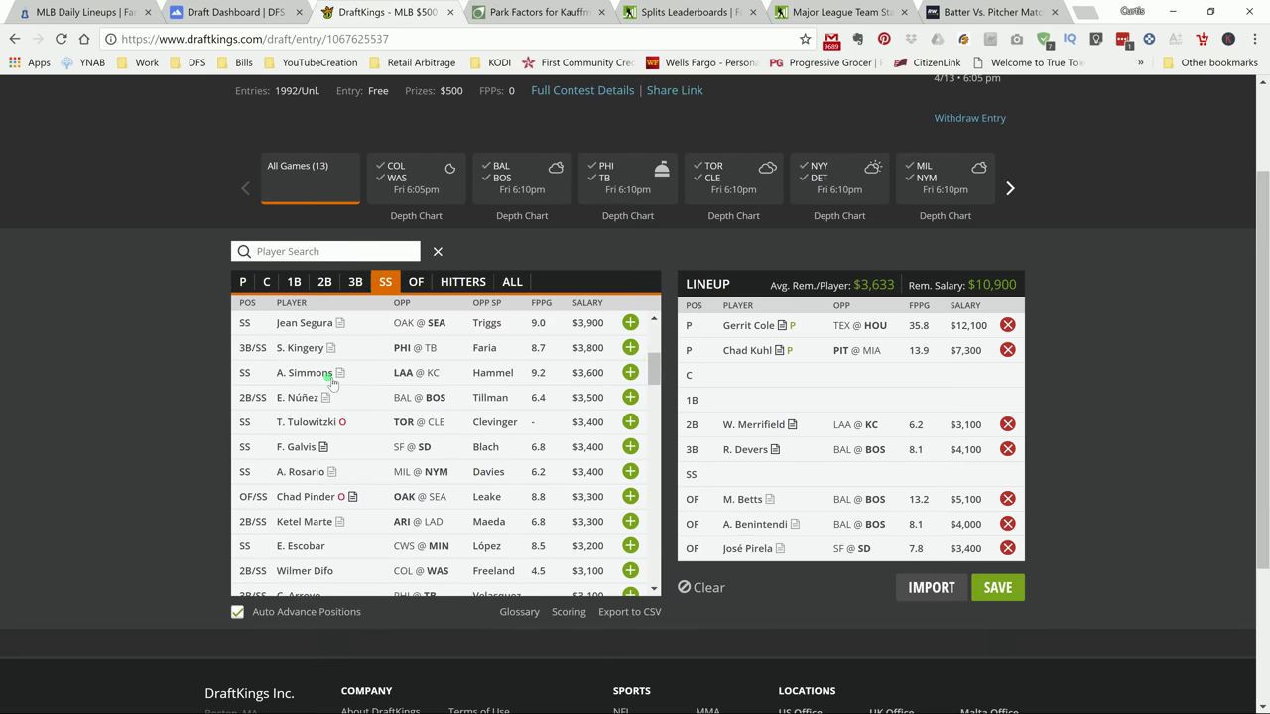
scroll(315, 417, down, 1)
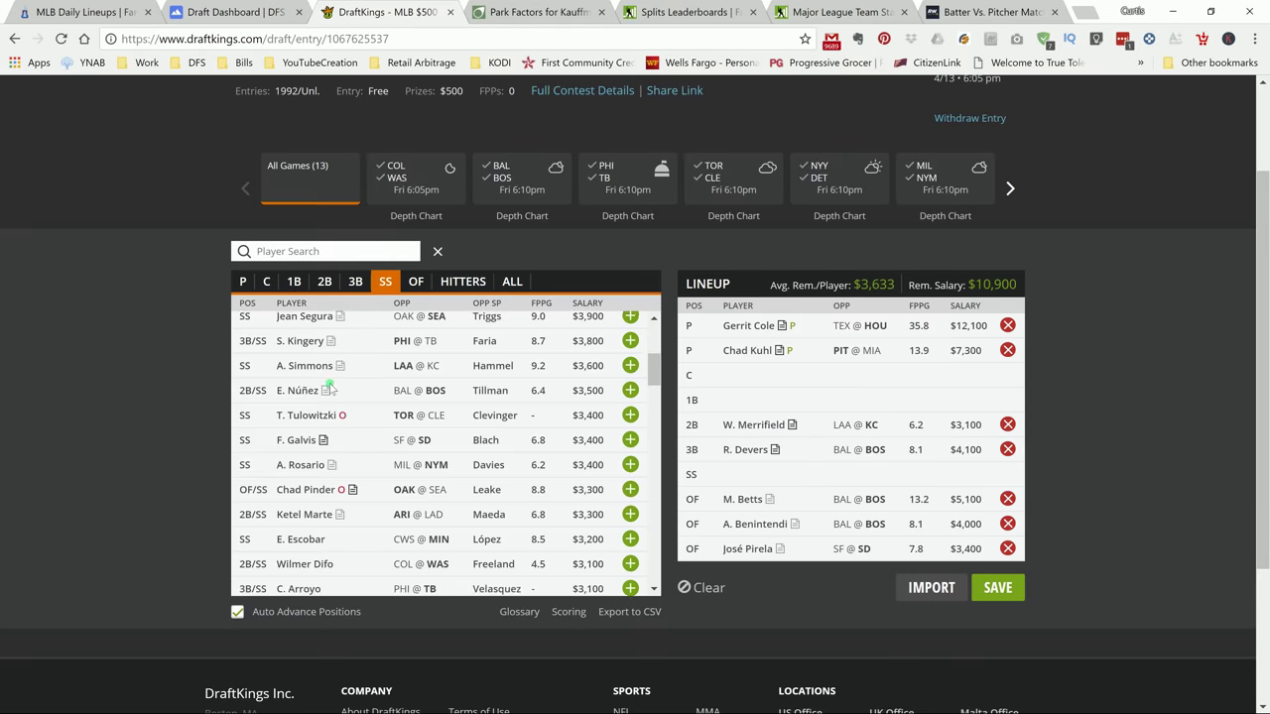
Step: Search the player pool for "seag" and view Corey Seager's splits and 10-game log
click(328, 252)
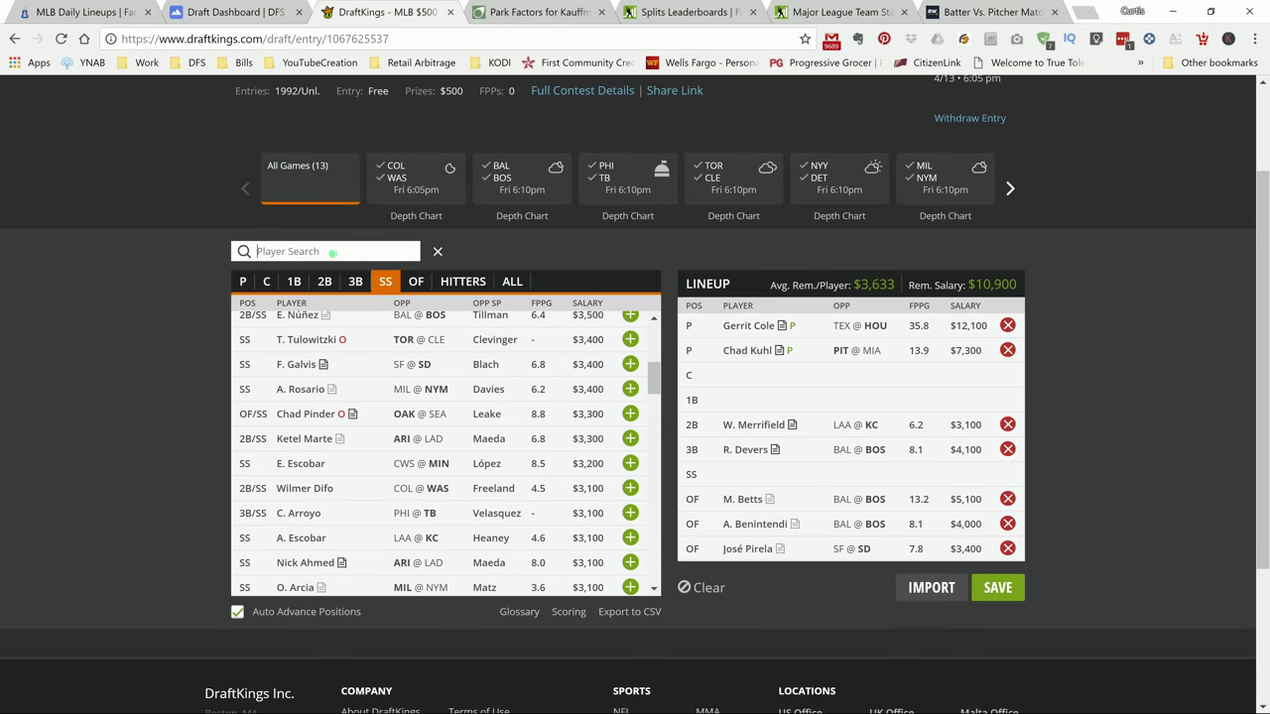
text(seag)
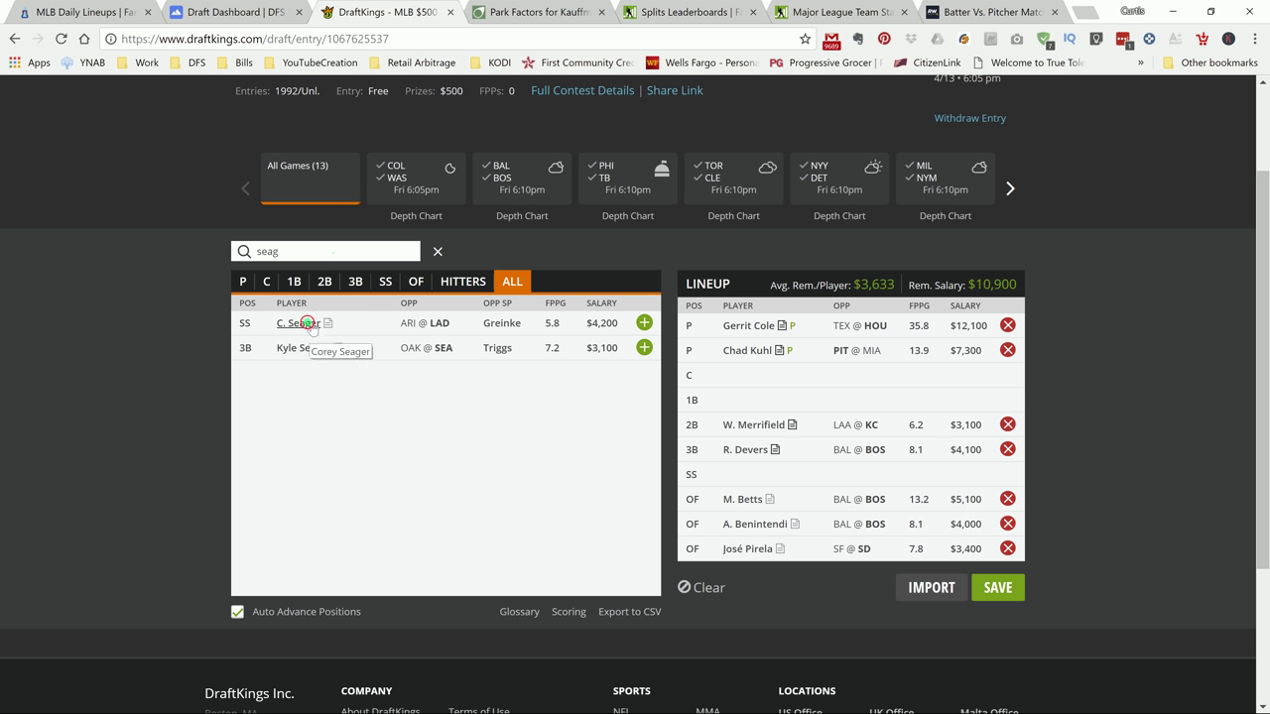
click(310, 324)
click(531, 282)
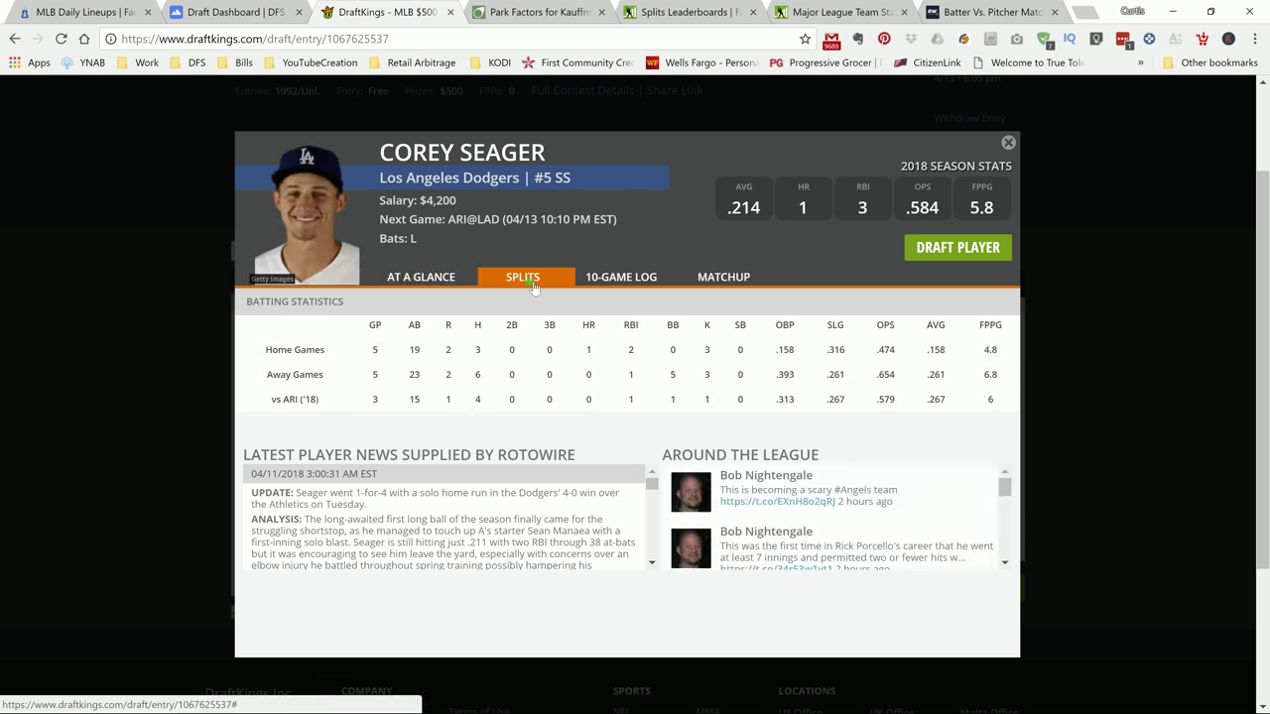
click(598, 279)
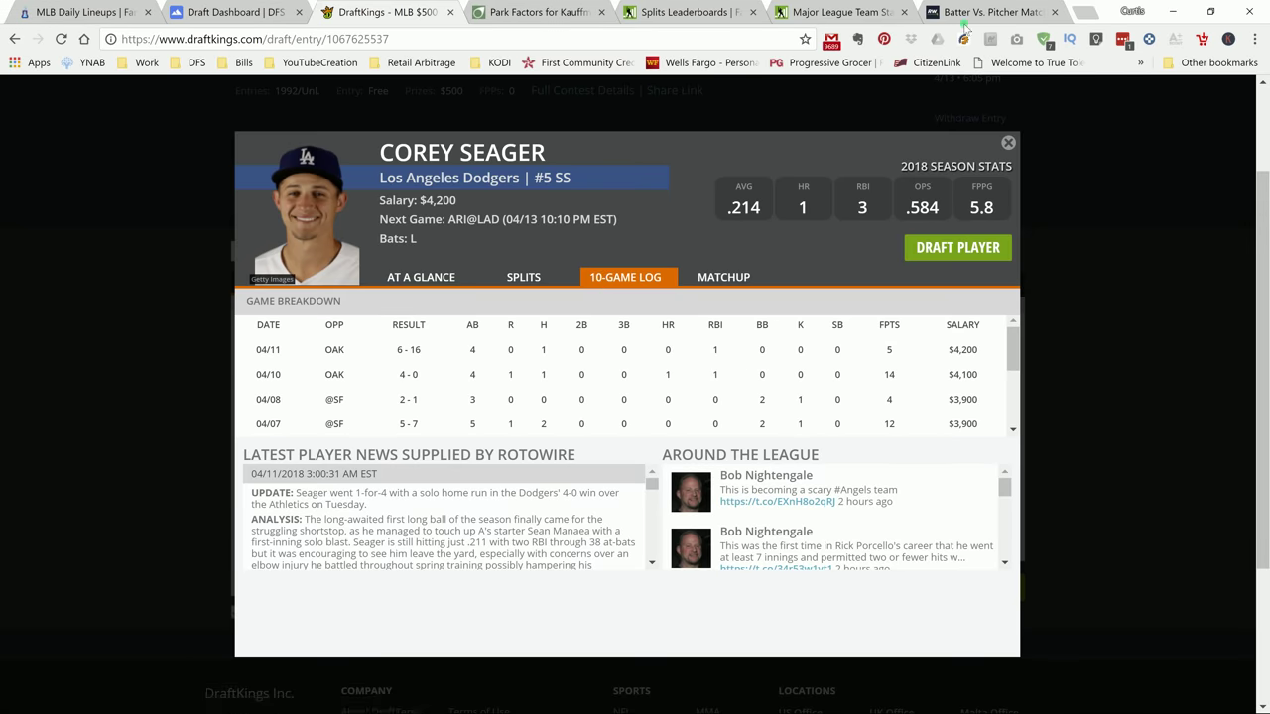
Step: Check Corey Seager's career matchup stats against Zack Greinke on RotoWire, then return to DraftKings and close his player card
click(973, 11)
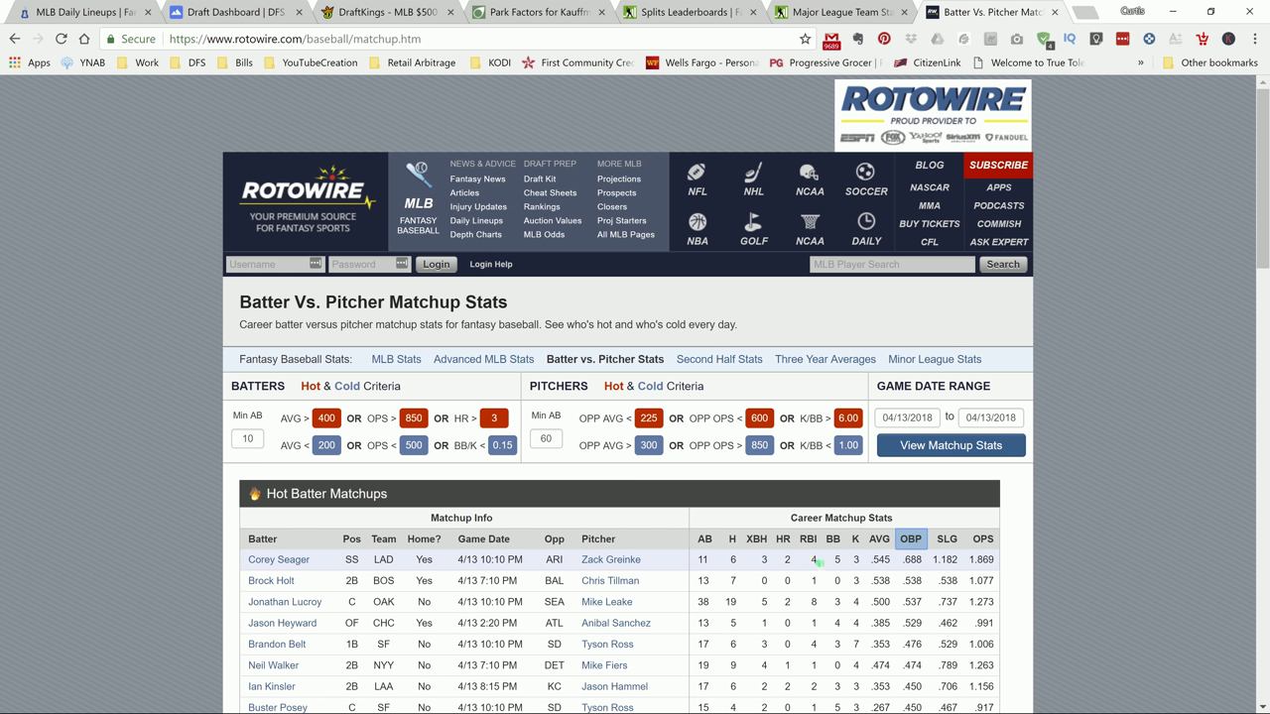
click(362, 14)
click(1008, 143)
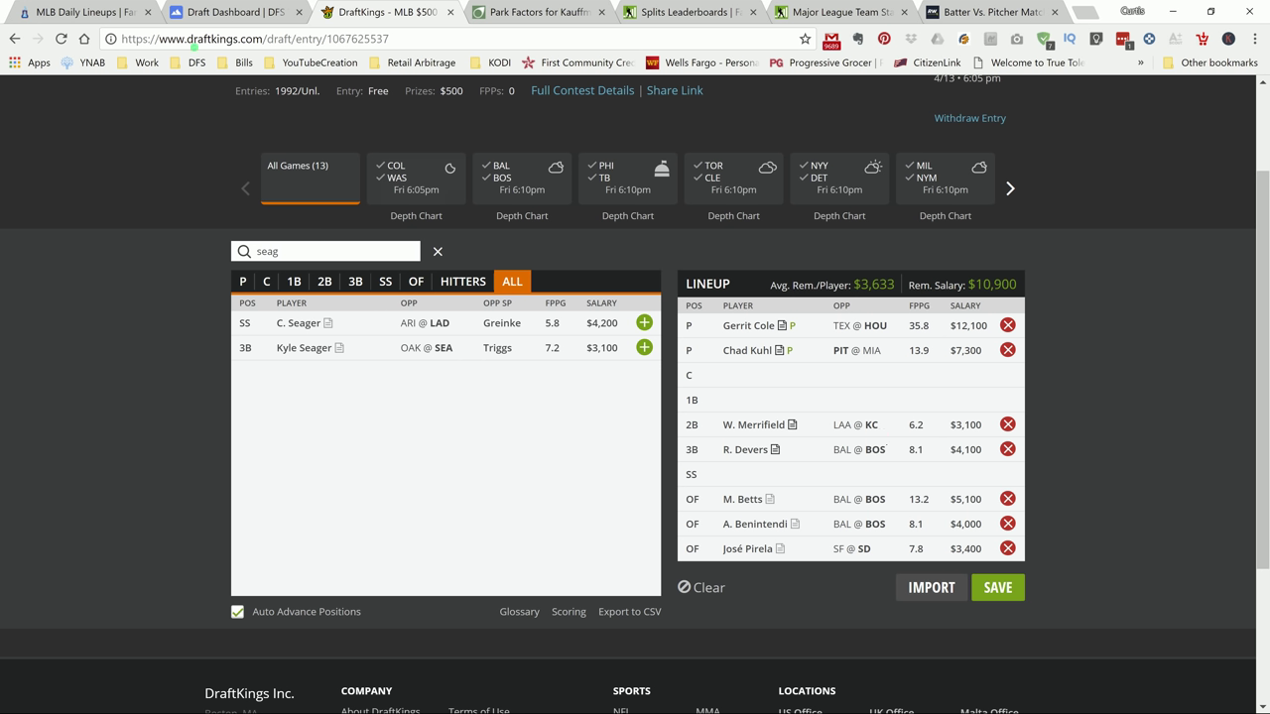
Step: Switch to FantasyLabs, find "washing" on the MLB Daily Lineups page to review Washington's projected lineup, and return to DraftKings
click(115, 12)
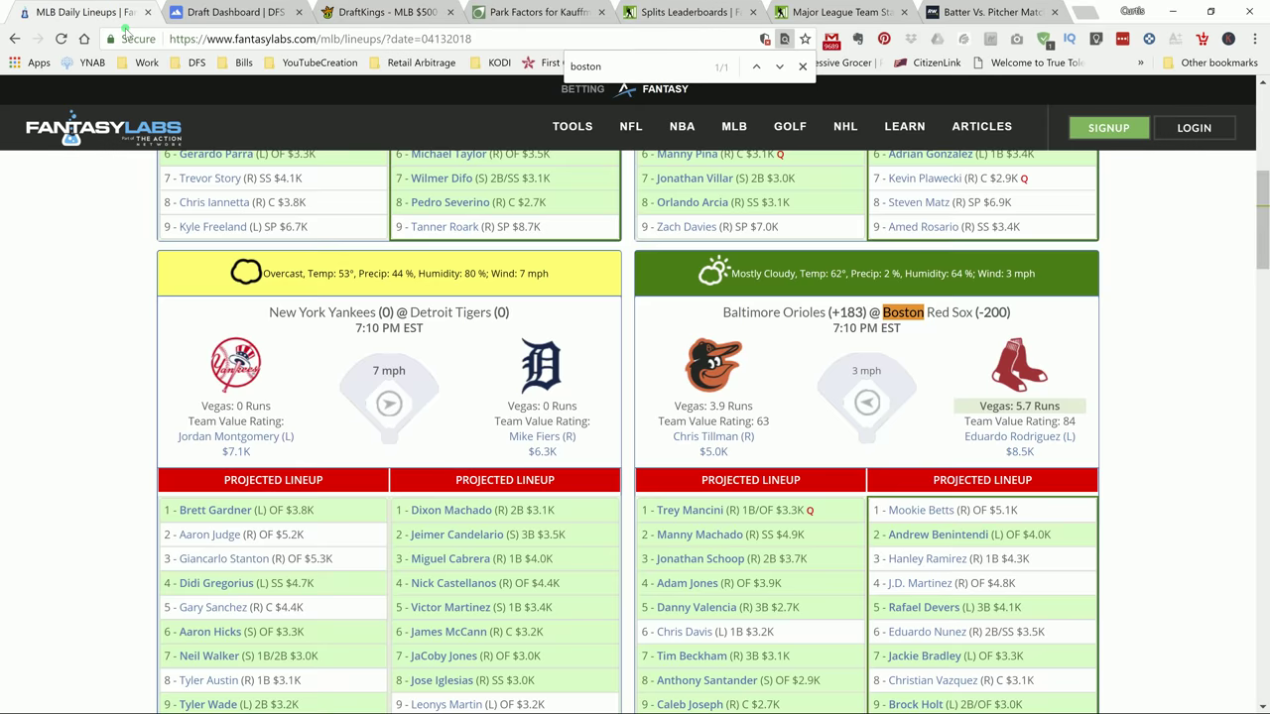
text(washing)
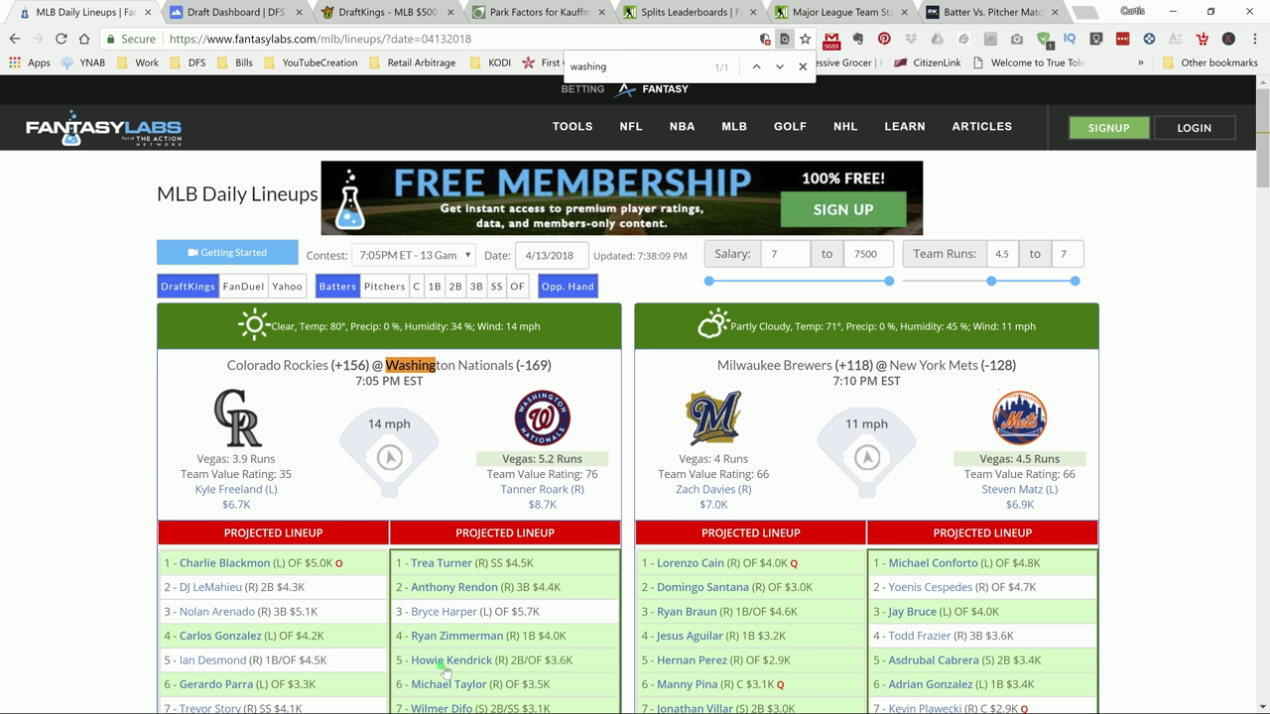
click(373, 16)
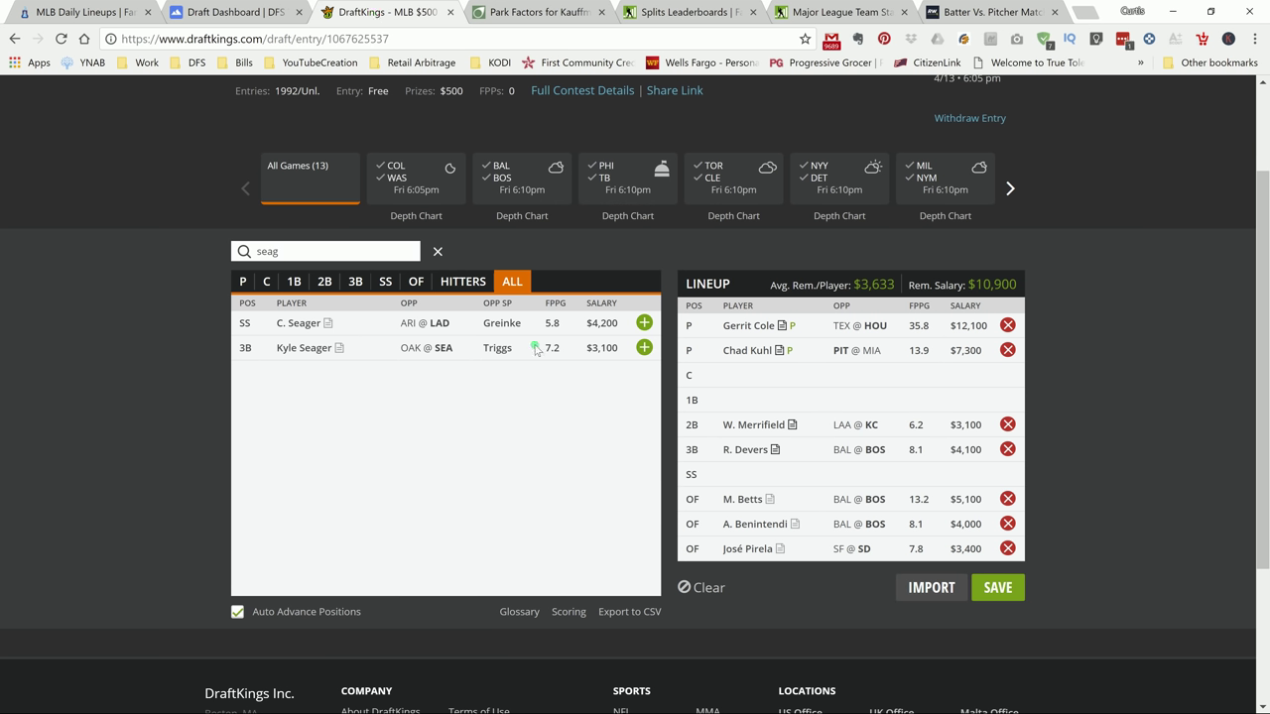